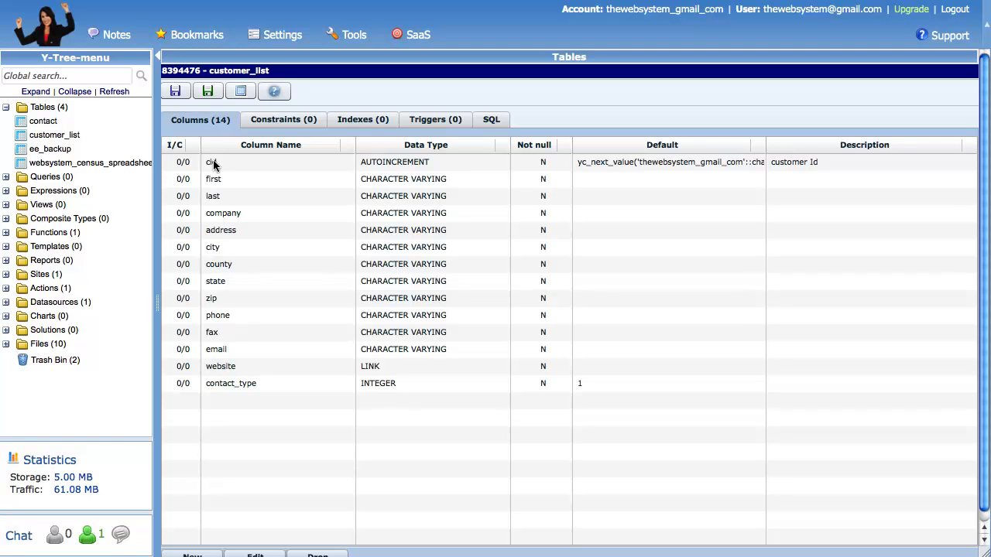
# Step: Give the contact_type column of customer_list the description "Existing customers are a 1"
pyautogui.click(282, 381)
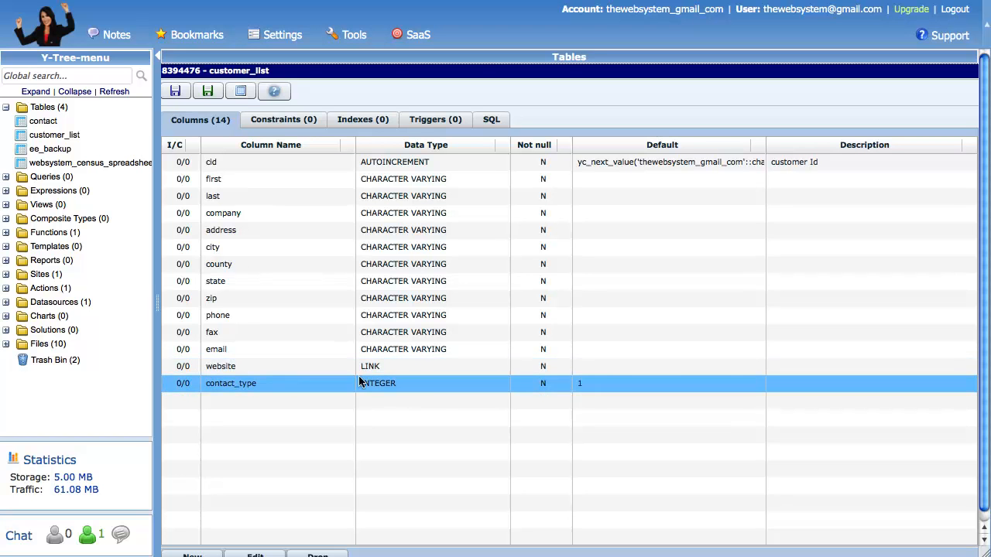
pyautogui.scroll(-1, 981, 353)
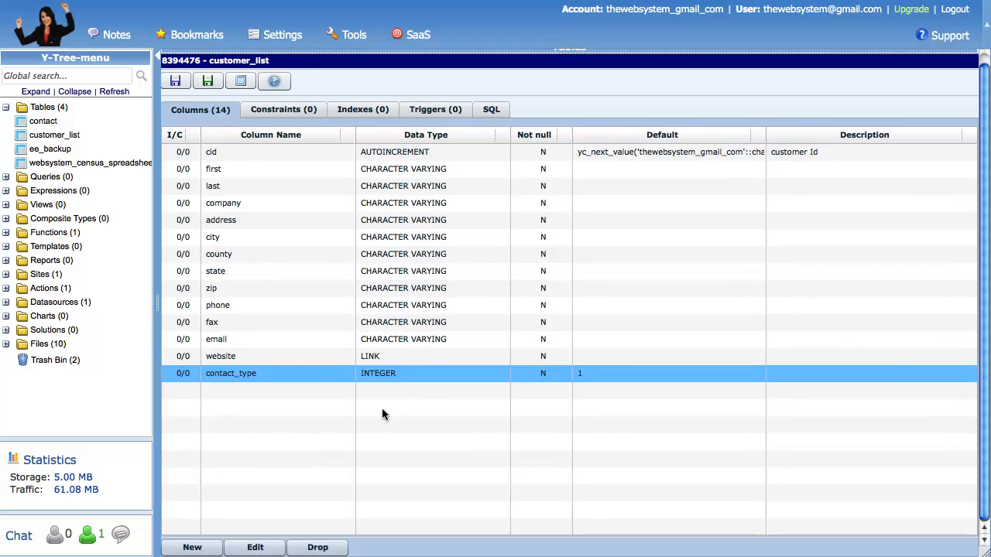
pyautogui.click(254, 547)
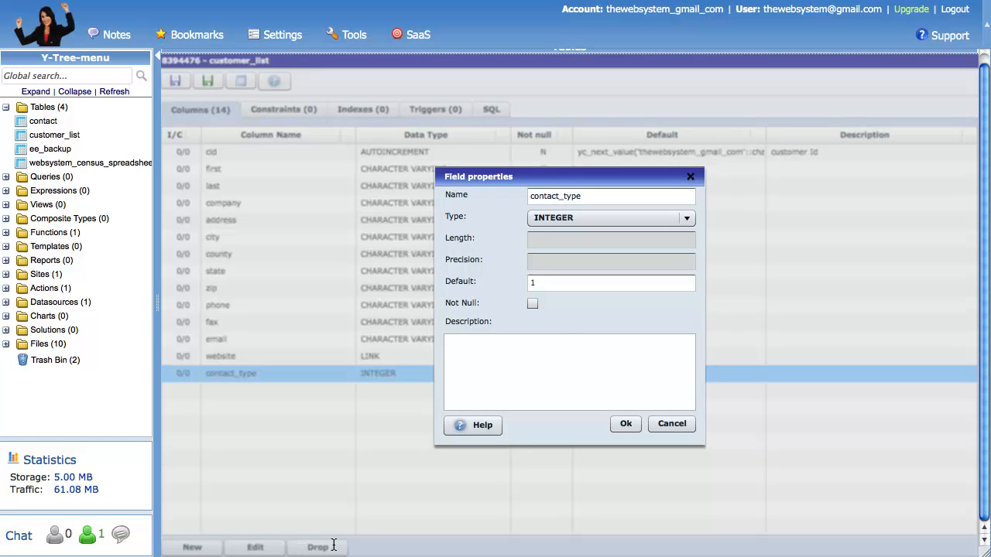
pyautogui.click(542, 343)
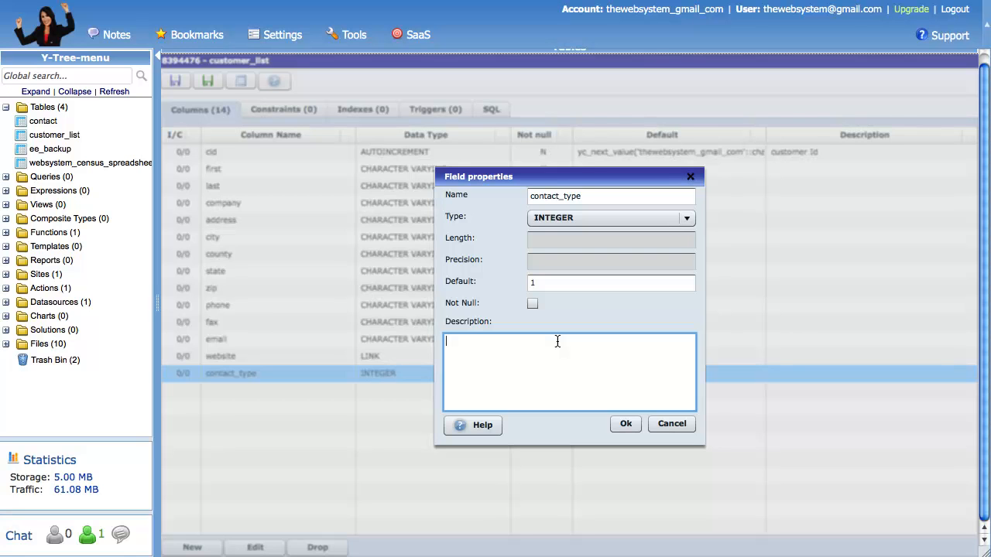
pyautogui.write('Existing customers are a 1')
pyautogui.click(626, 424)
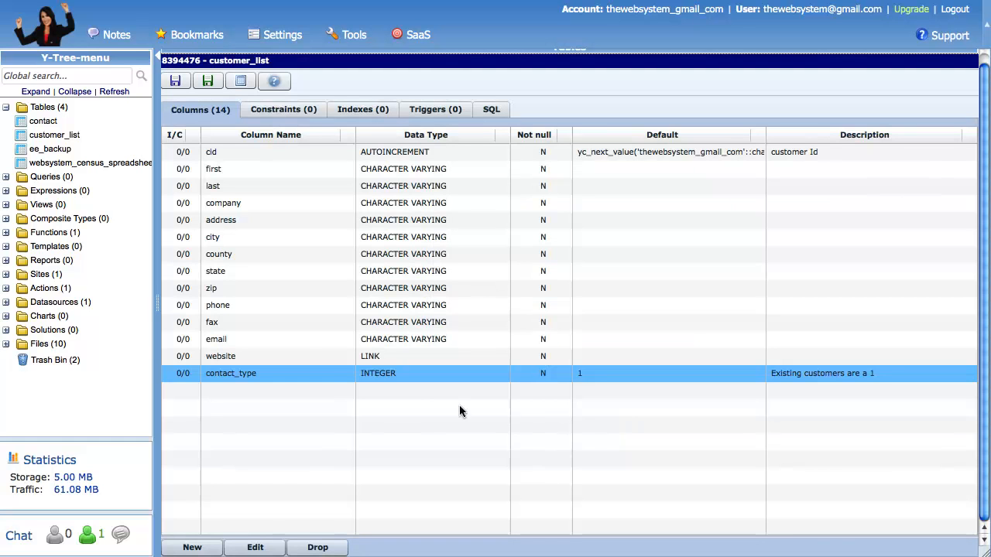
# Step: Save the changes to the customer_list table and switch from its structure editor to its values screen
pyautogui.click(174, 79)
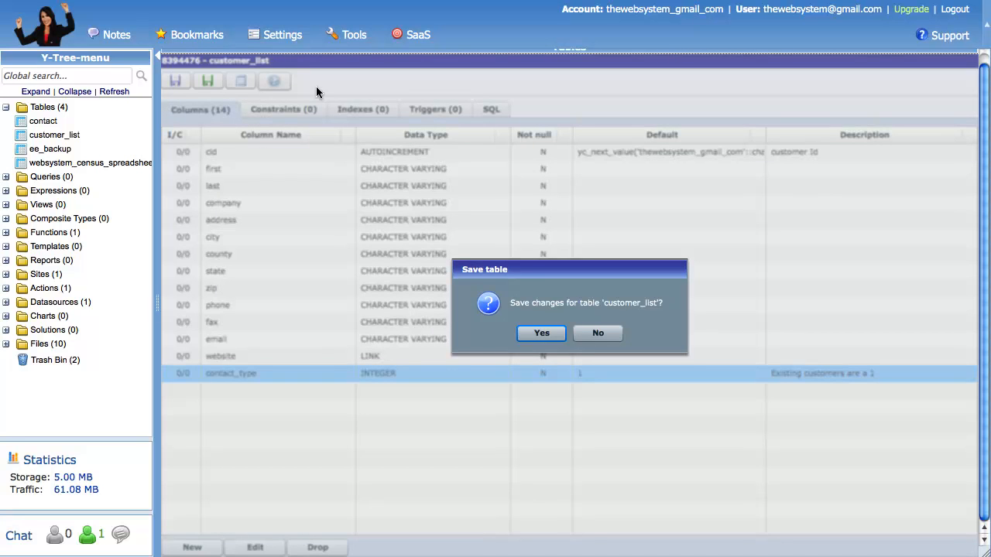
pyautogui.click(543, 335)
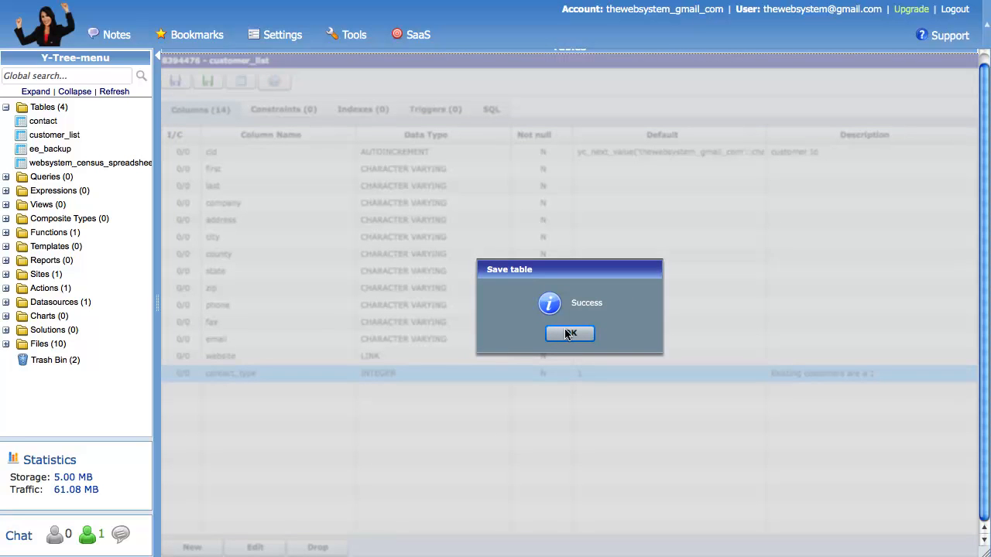
pyautogui.click(570, 333)
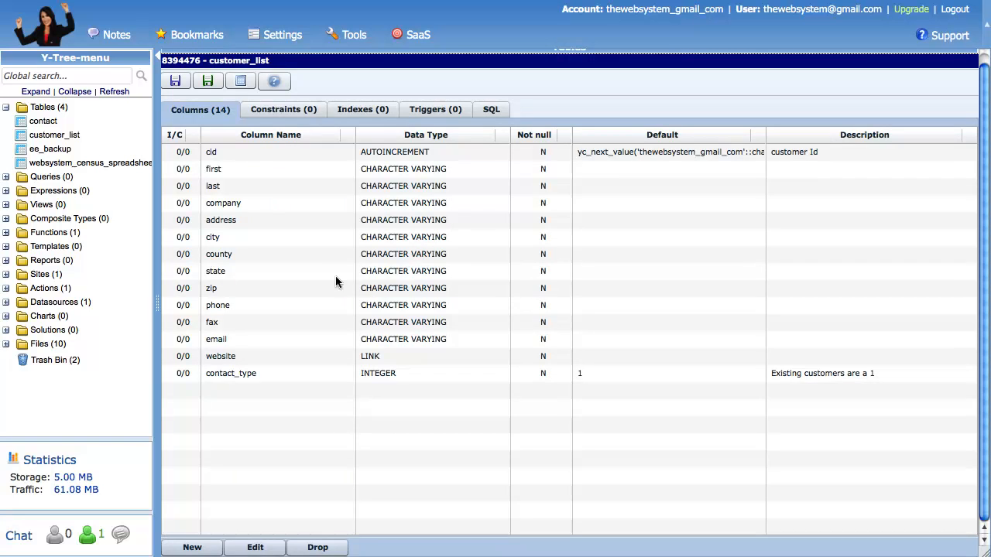
pyautogui.click(240, 80)
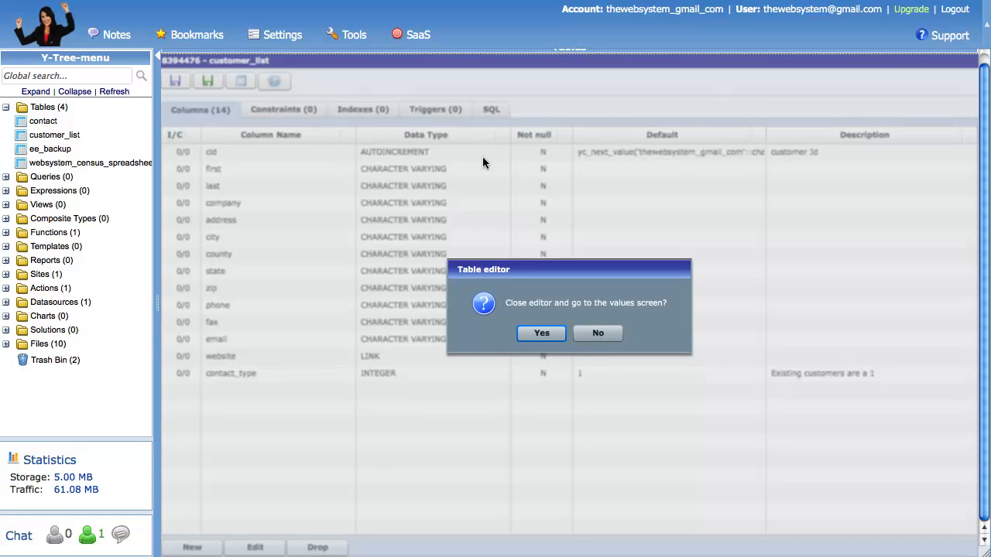
pyautogui.click(541, 333)
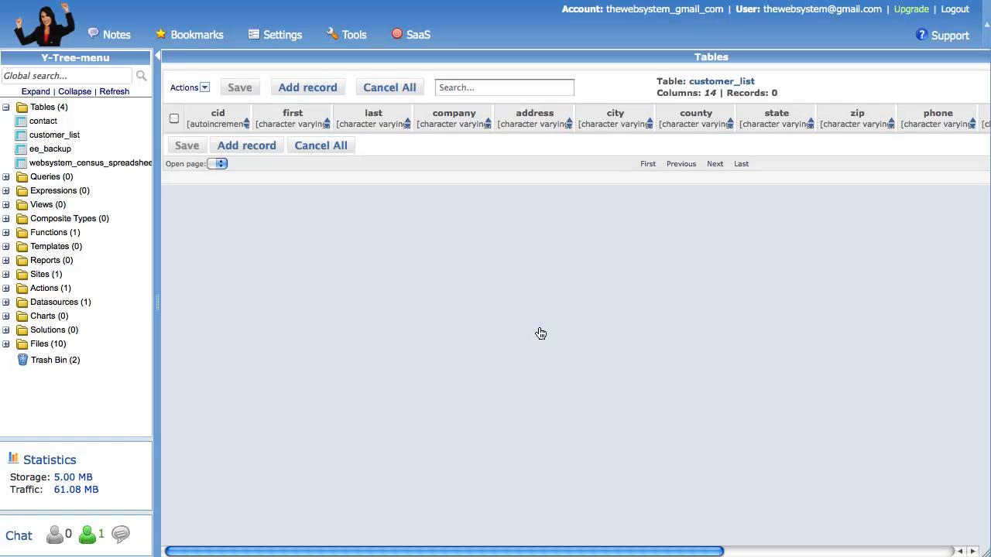
# Step: Start an import into customer_list from export_iama_contacts.csv in Downloads, with the separation character on auto
pyautogui.click(203, 89)
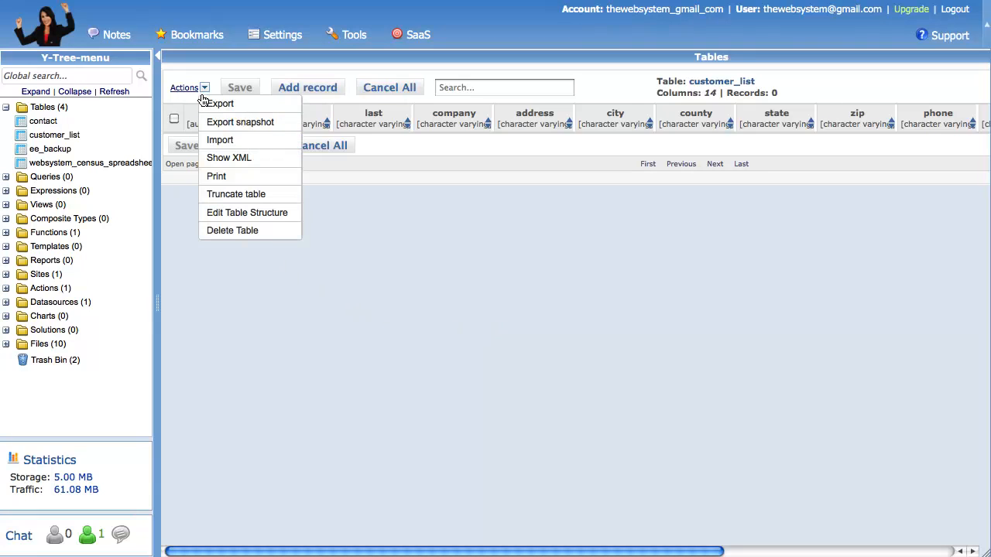
pyautogui.click(211, 140)
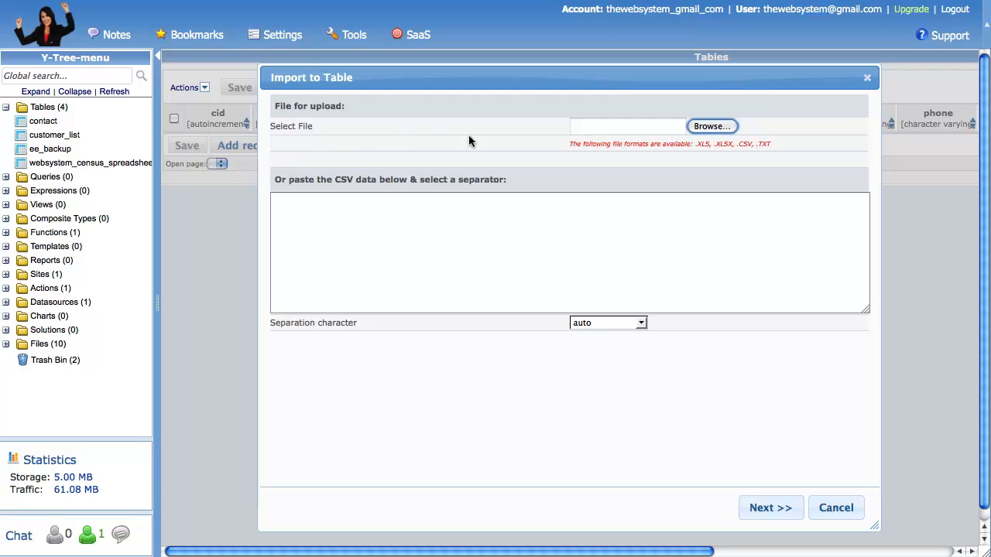
pyautogui.click(709, 127)
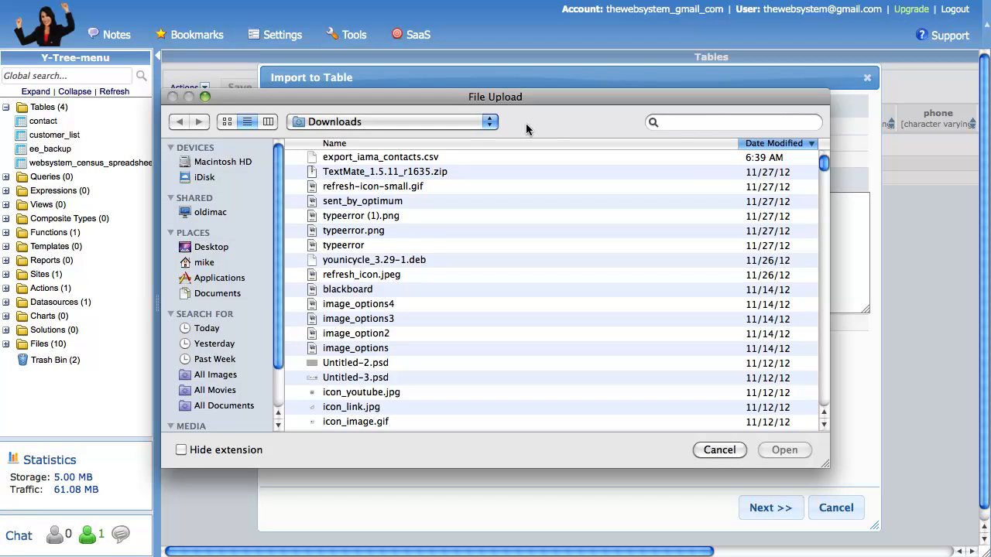
pyautogui.click(403, 157)
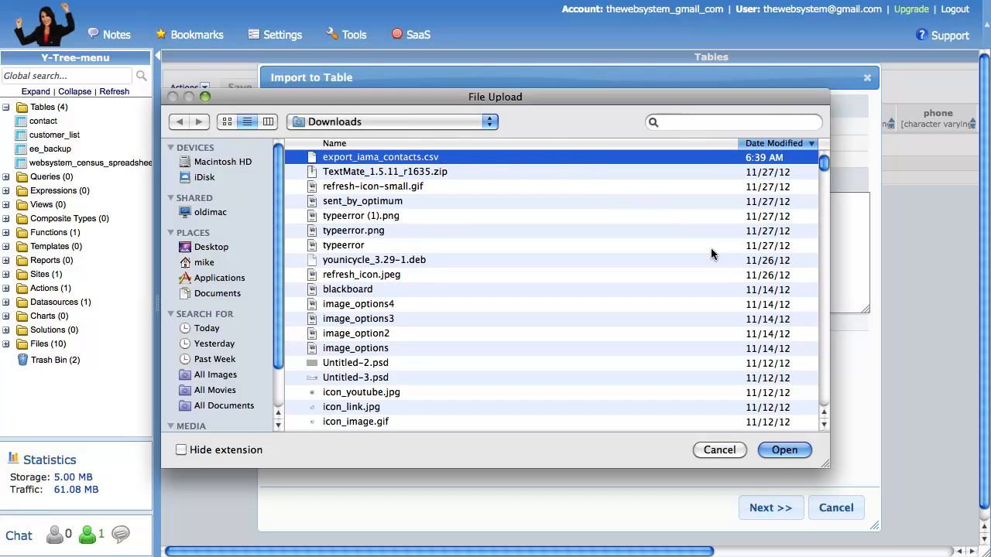
pyautogui.click(783, 450)
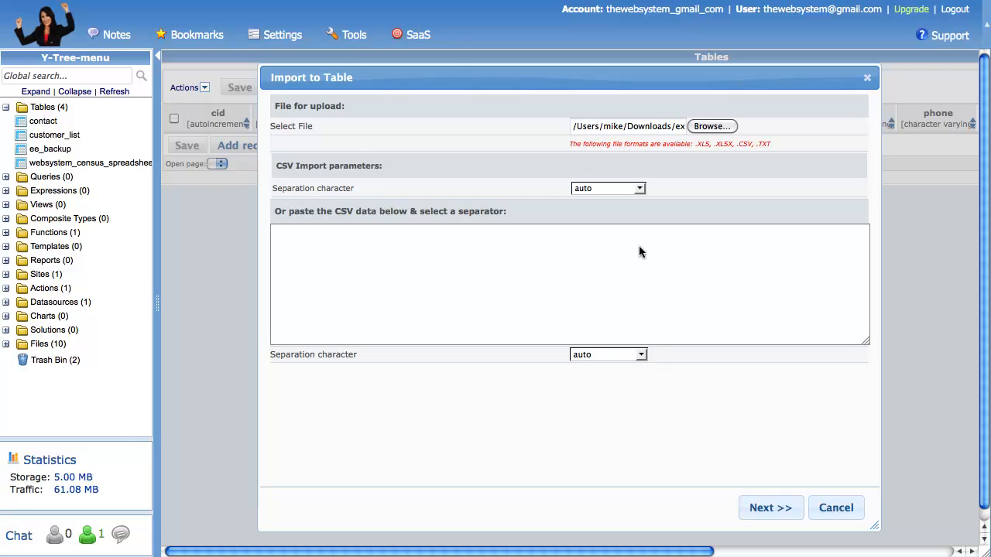
pyautogui.click(640, 191)
pyautogui.click(639, 191)
pyautogui.click(769, 511)
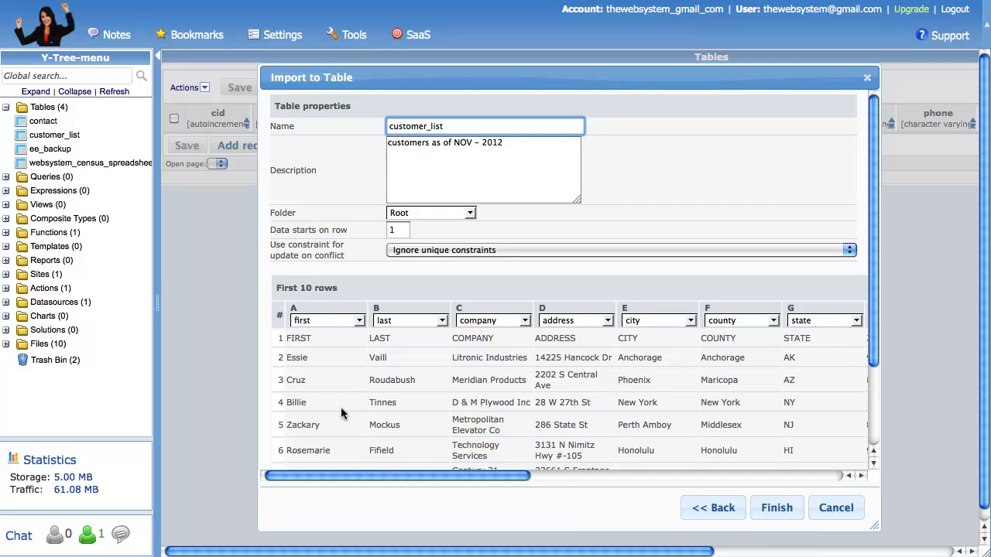
# Step: Set the imported data to start on row 2 so the header row is skipped
pyautogui.click(315, 335)
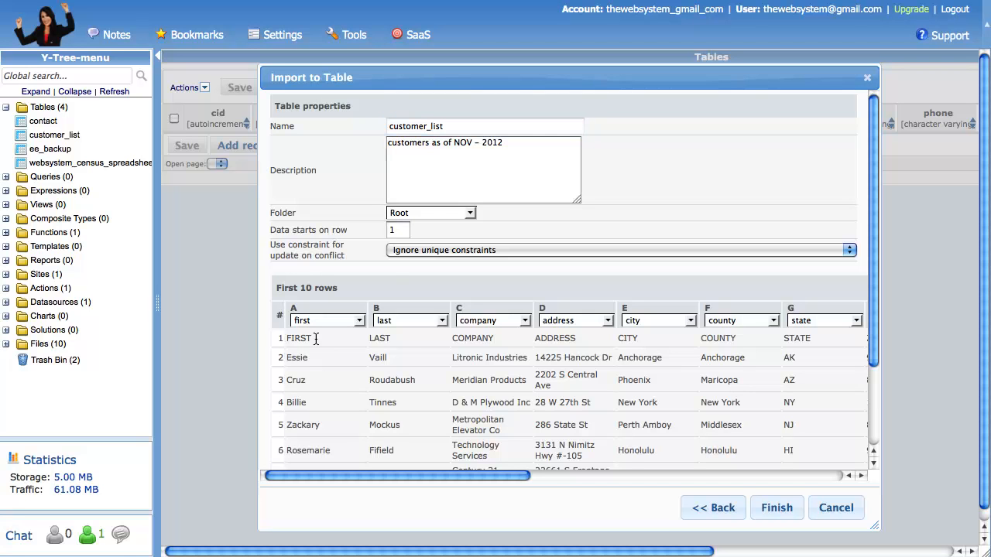
pyautogui.click(397, 230)
pyautogui.press('BackSpace')
pyautogui.write('2')
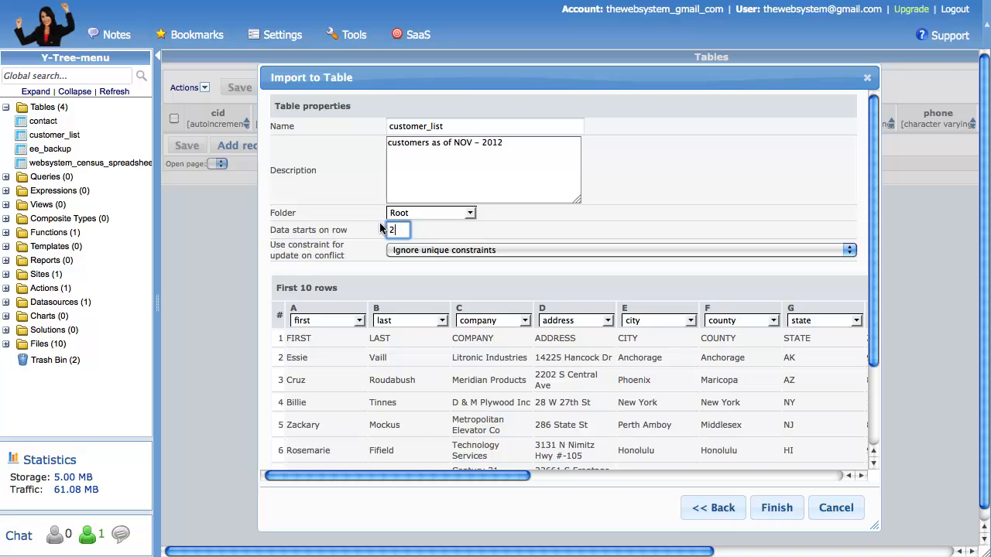
pyautogui.click(460, 230)
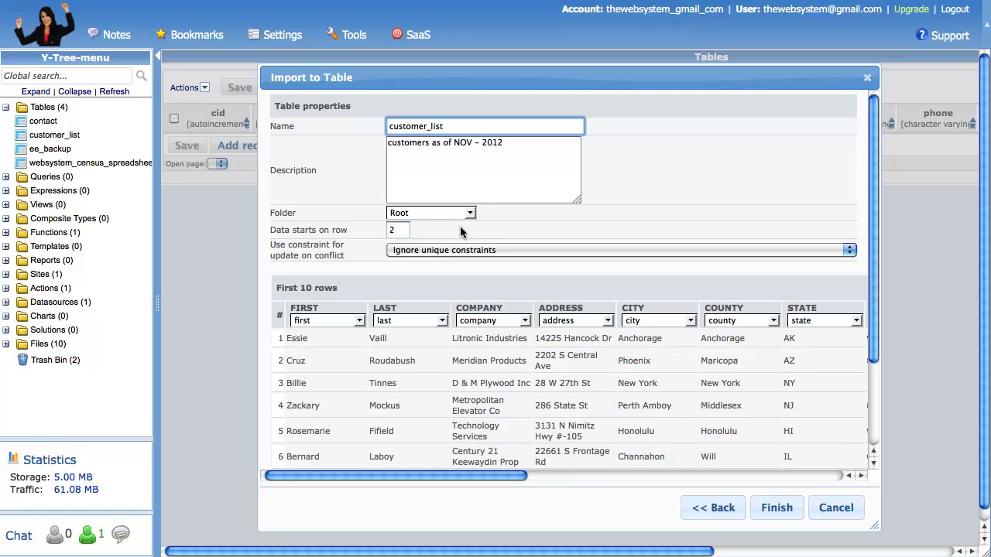
# Step: Check how the file's columns, from FIRST through P_ID, are mapped to the fields of customer_list
pyautogui.click(358, 322)
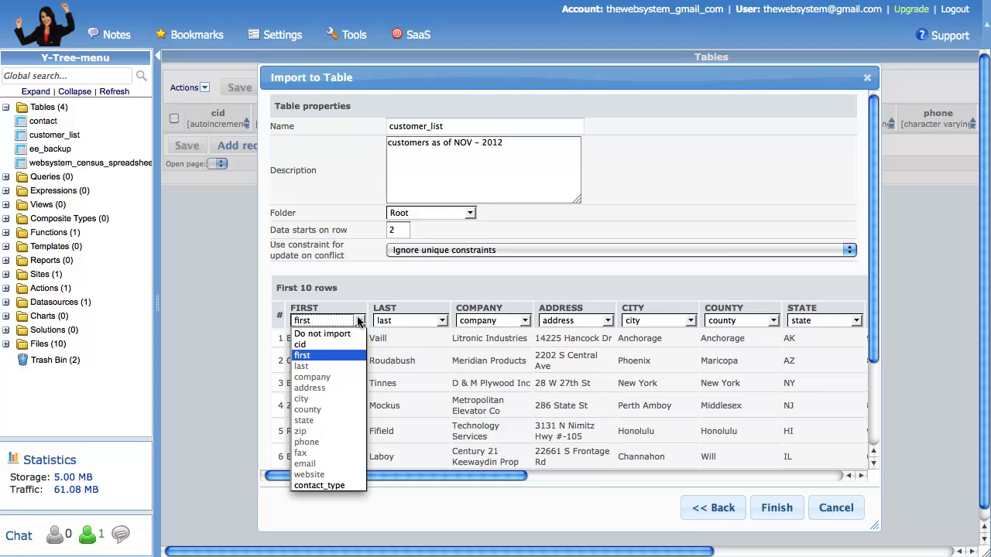
pyautogui.click(357, 321)
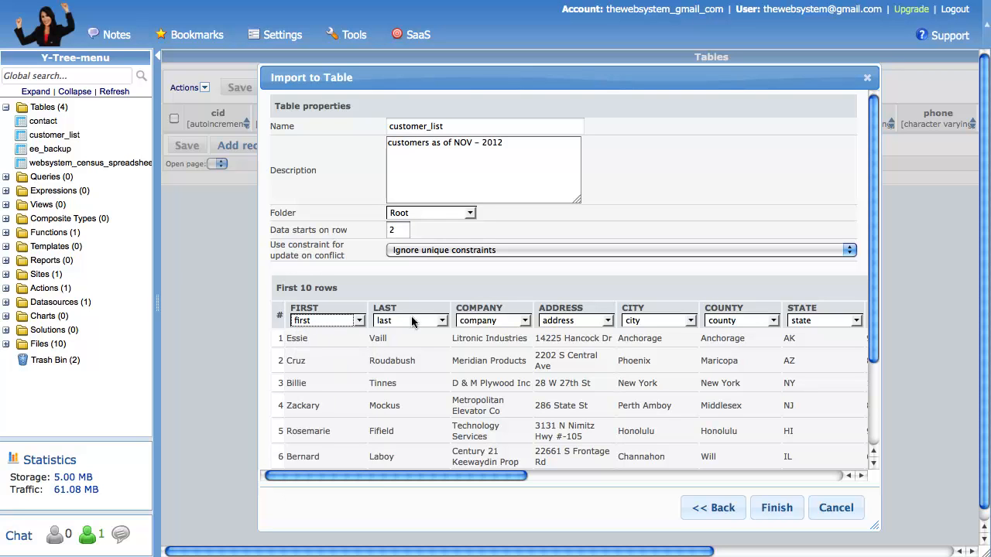
pyautogui.click(524, 320)
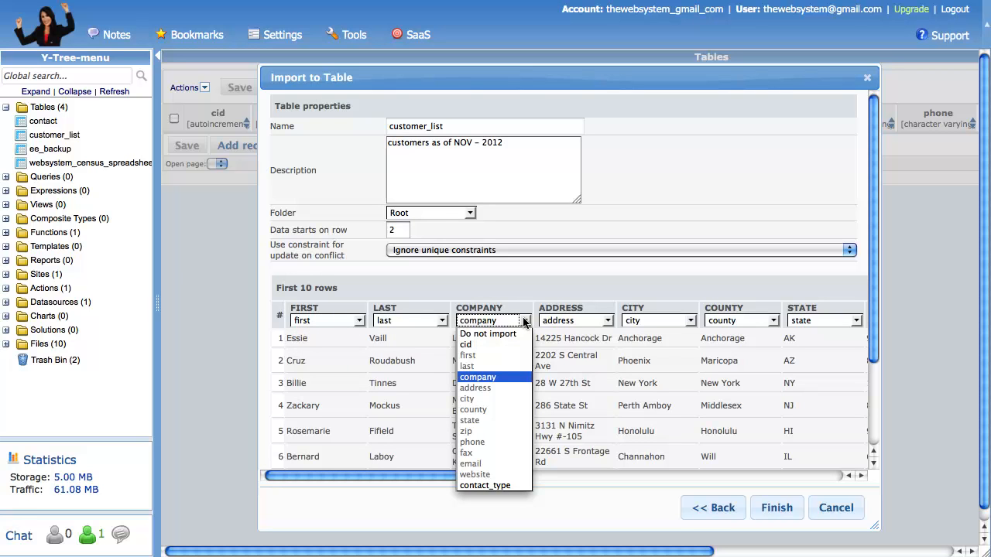
pyautogui.click(523, 320)
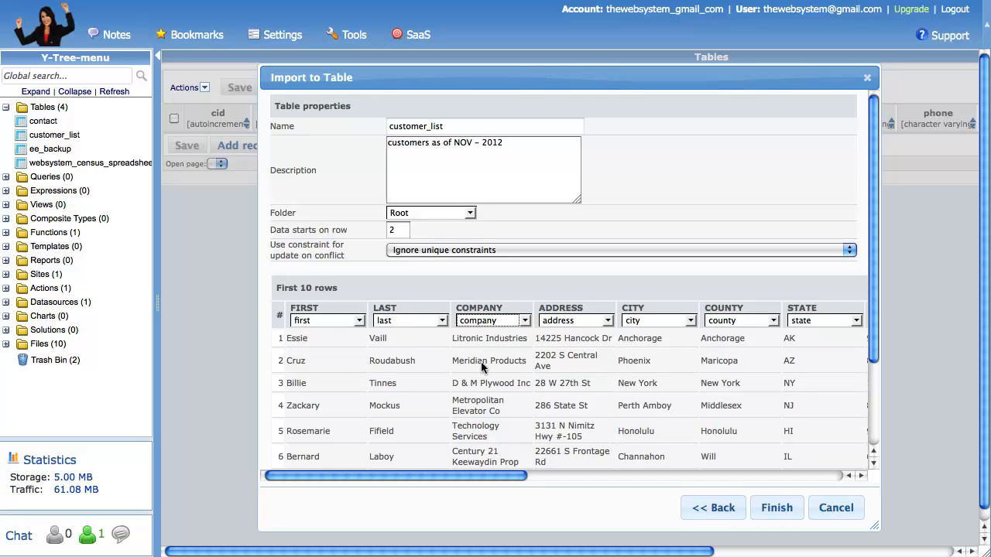
pyautogui.hscroll(5, 472, 475)
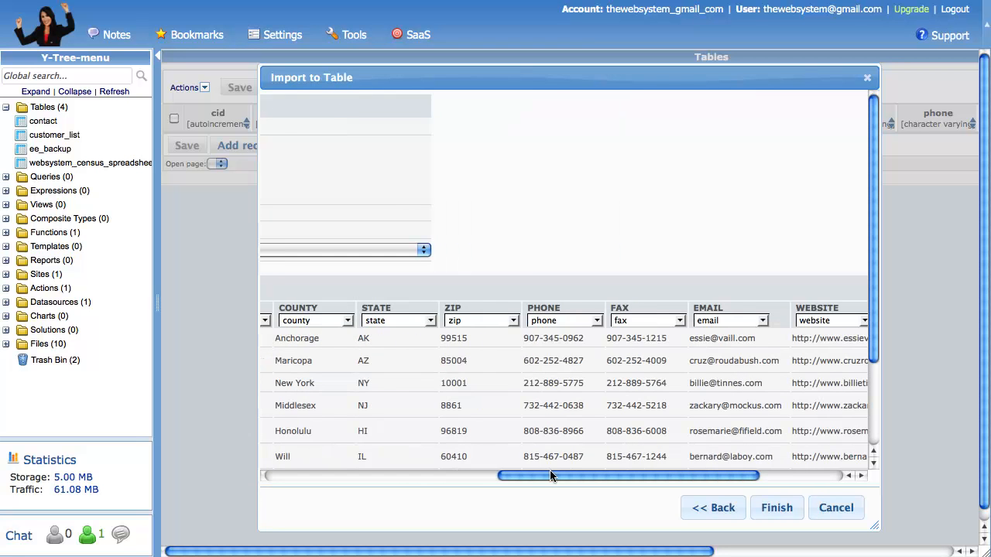
pyautogui.moveTo(551, 470); pyautogui.dragTo(616, 470)
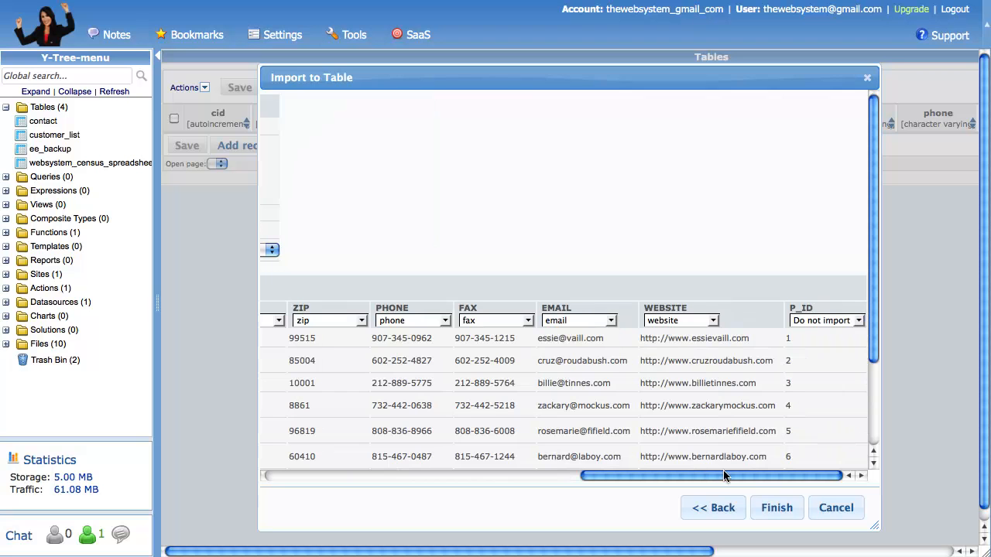
pyautogui.hscroll(-10, 723, 473)
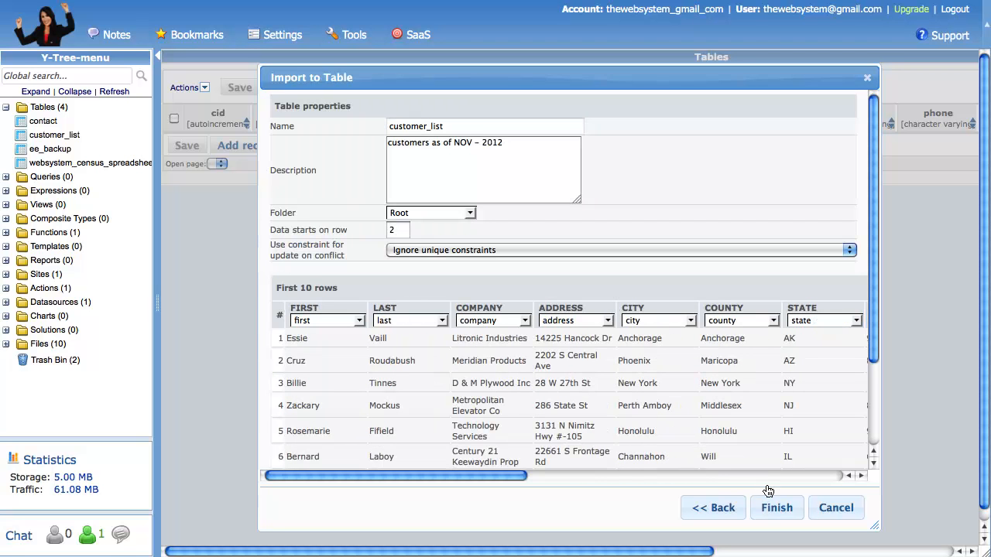
# Step: Complete the import and look through the customer_list records across to the contact_type column
pyautogui.click(775, 511)
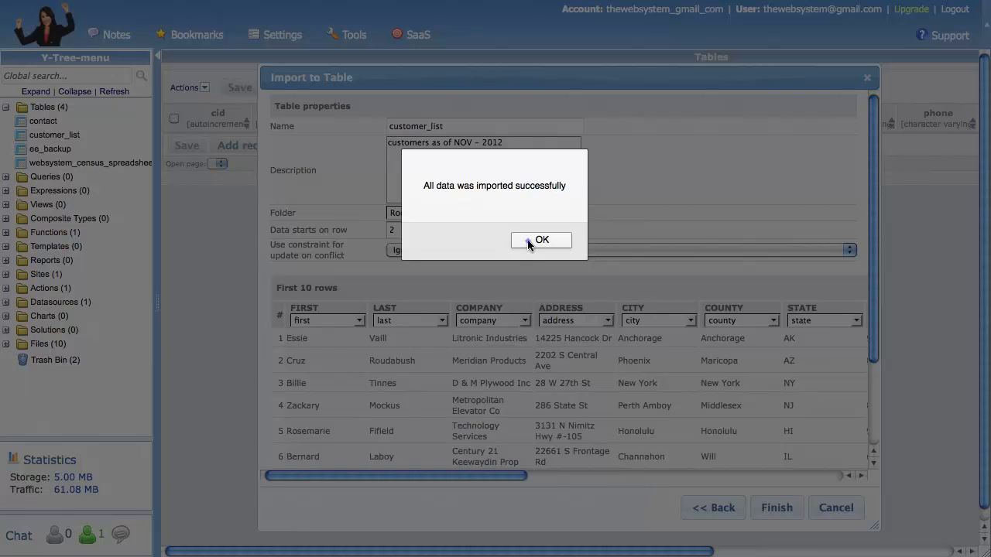
pyautogui.click(529, 243)
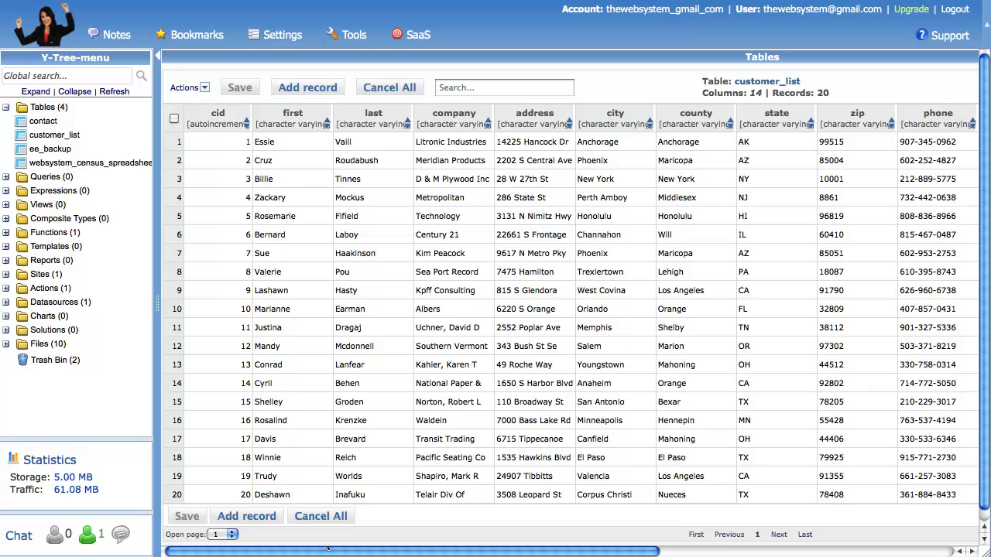
pyautogui.hscroll(5, 326, 548)
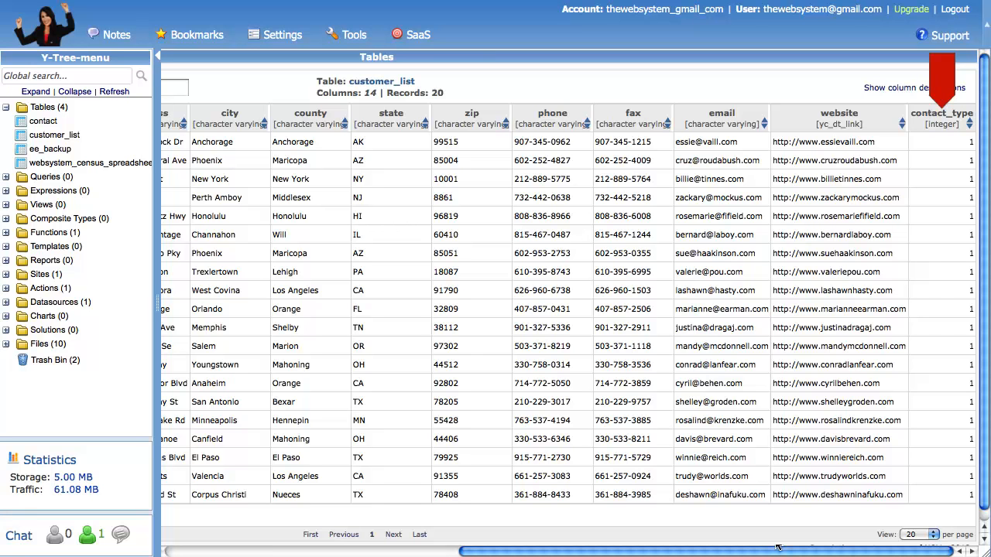
pyautogui.moveTo(778, 547); pyautogui.dragTo(414, 544)
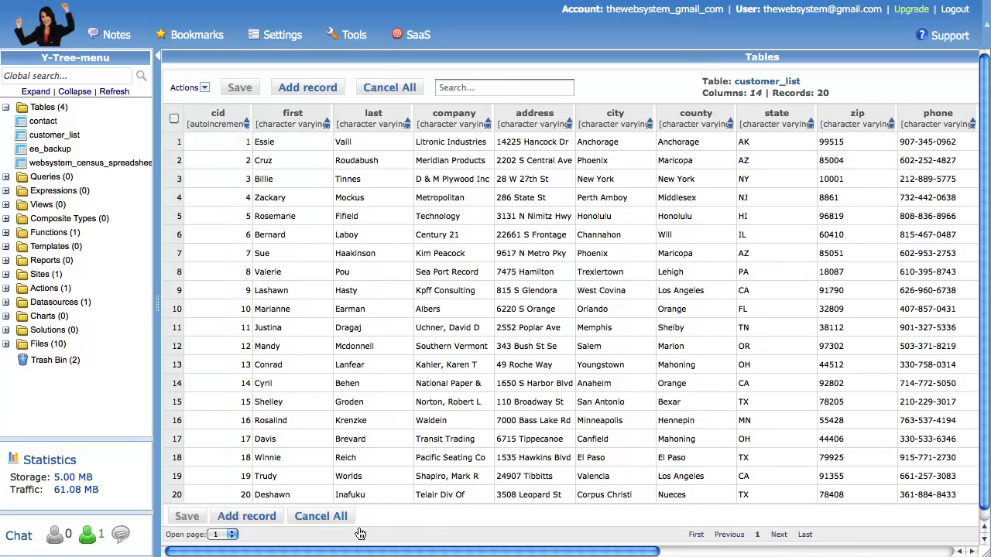
# Step: Edit the structure of the contact table and define a new column named contact_type with data type INTEGER
pyautogui.click(45, 121)
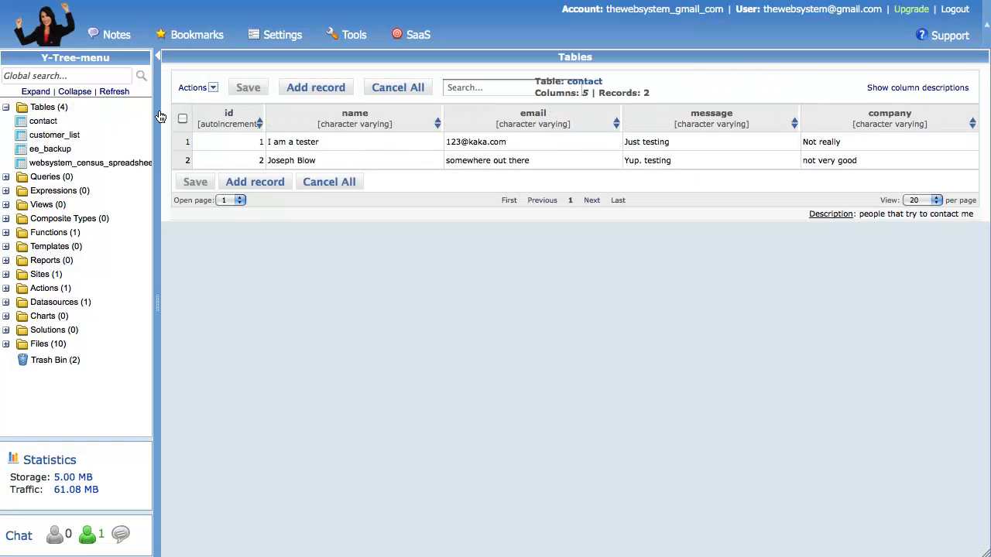
pyautogui.click(212, 89)
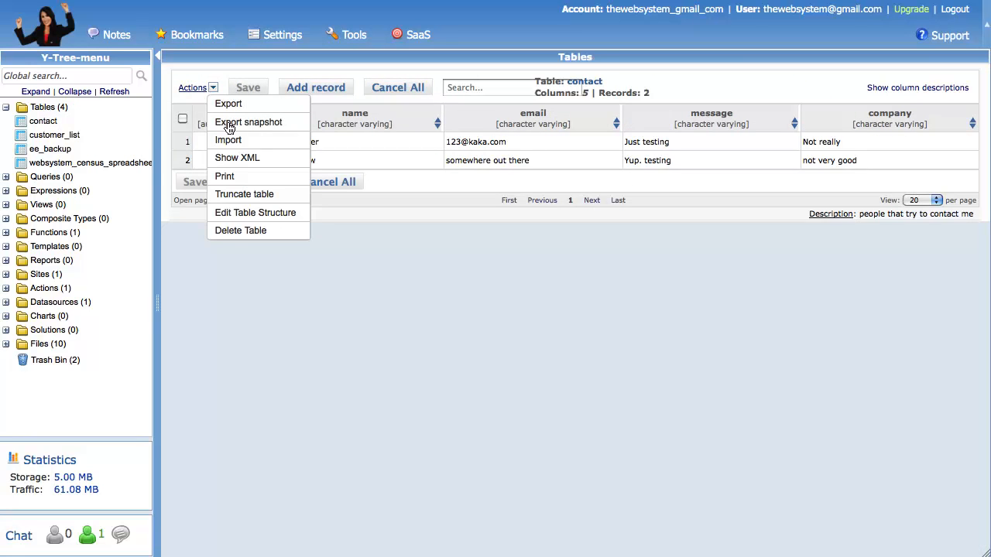
pyautogui.click(236, 213)
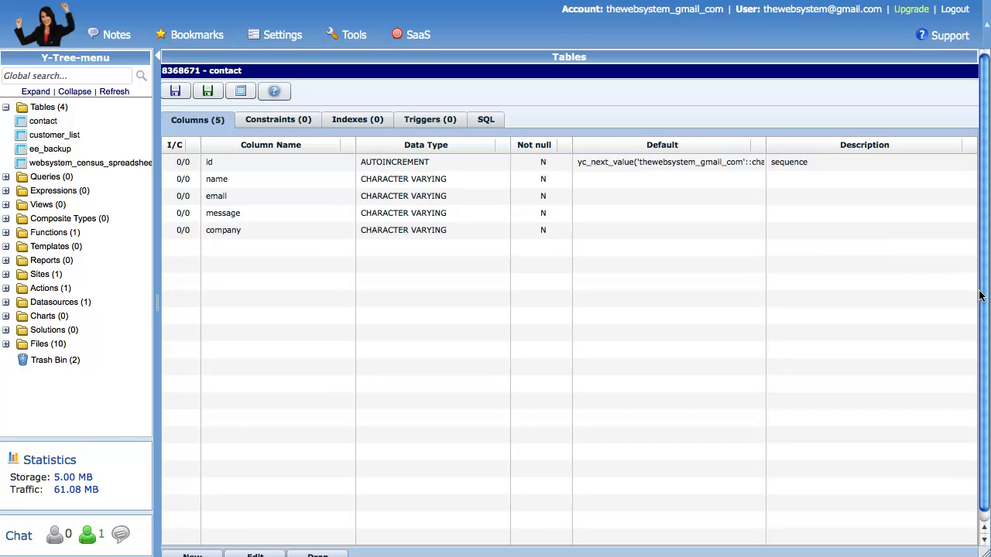
pyautogui.scroll(-1, 851, 298)
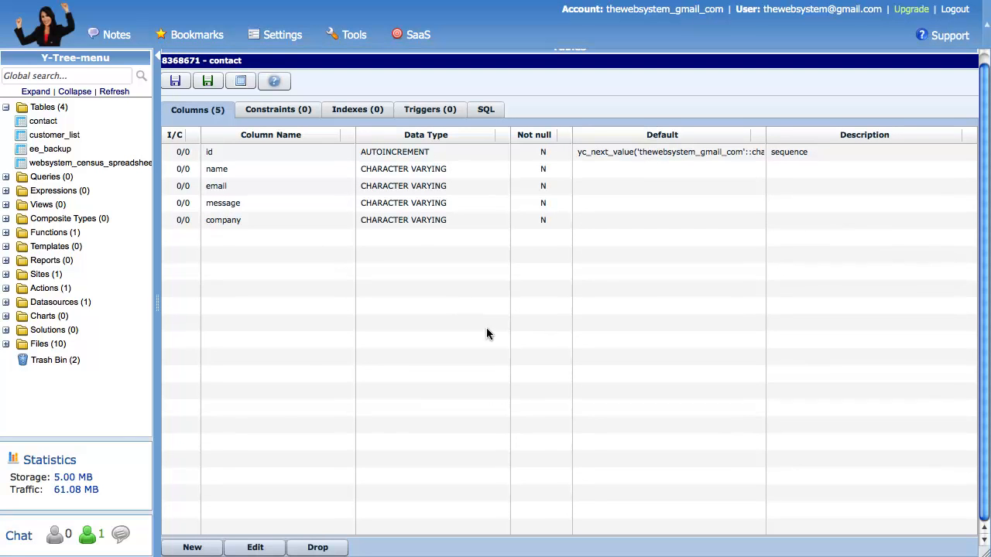
pyautogui.click(201, 543)
pyautogui.write('contact_type')
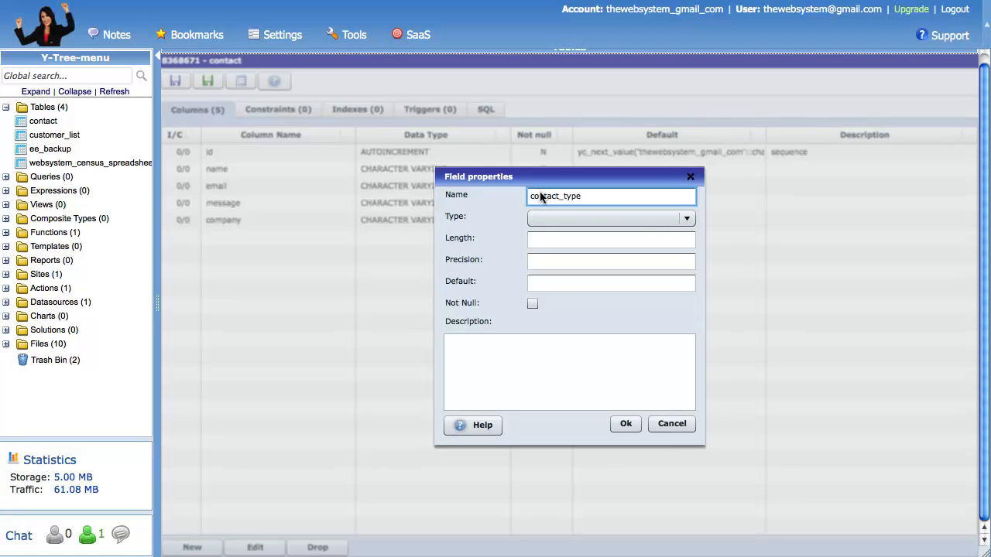
pyautogui.click(545, 218)
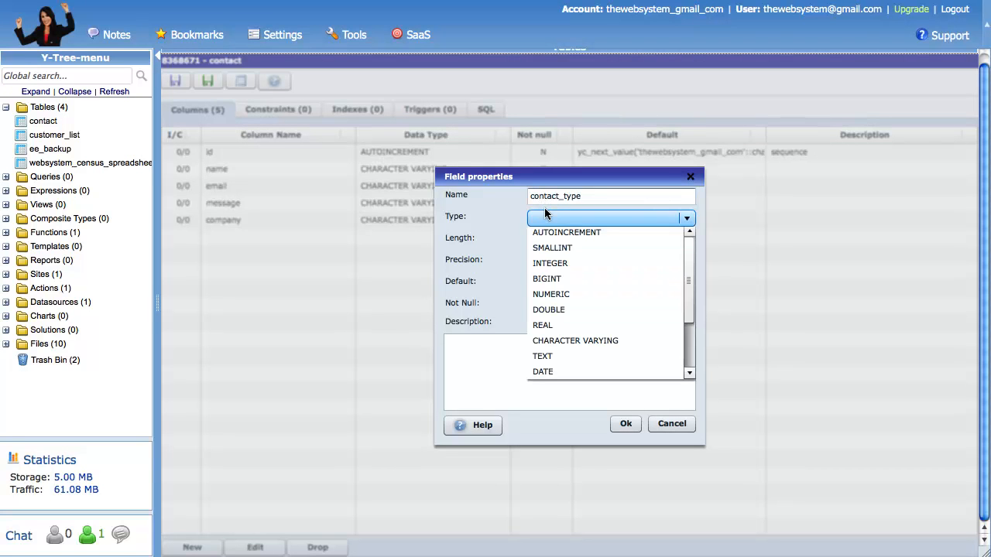
pyautogui.click(546, 263)
# Step: Give the contact_type column the default 2 and the description "web contacts are a 2", and add it to the table
pyautogui.click(549, 283)
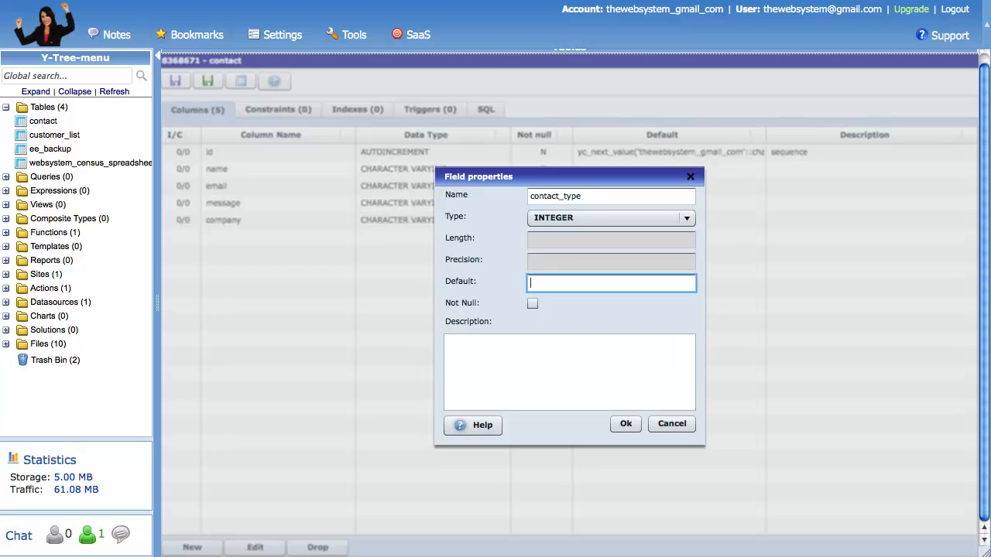
pyautogui.write('2')
pyautogui.click(522, 342)
pyautogui.write('web contacts are a 2')
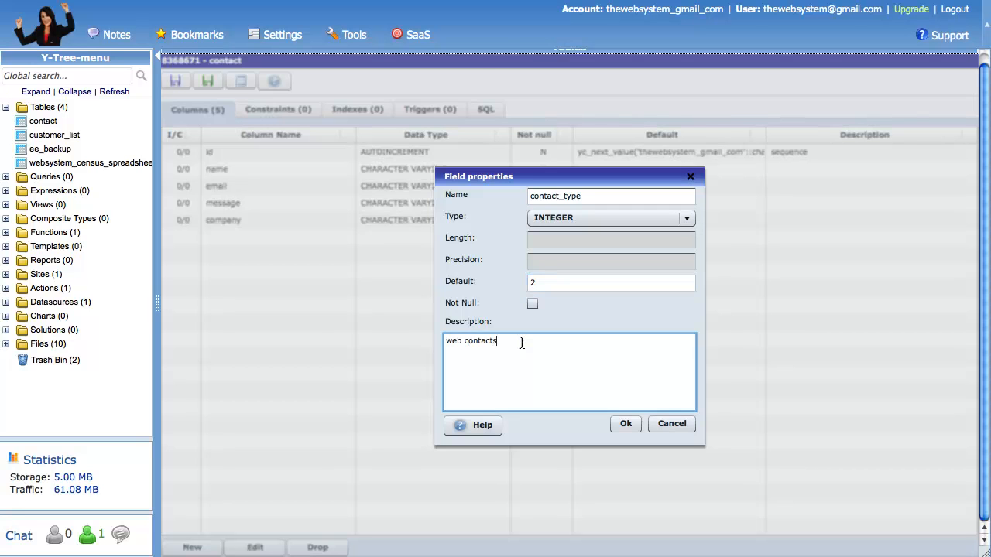
pyautogui.click(624, 424)
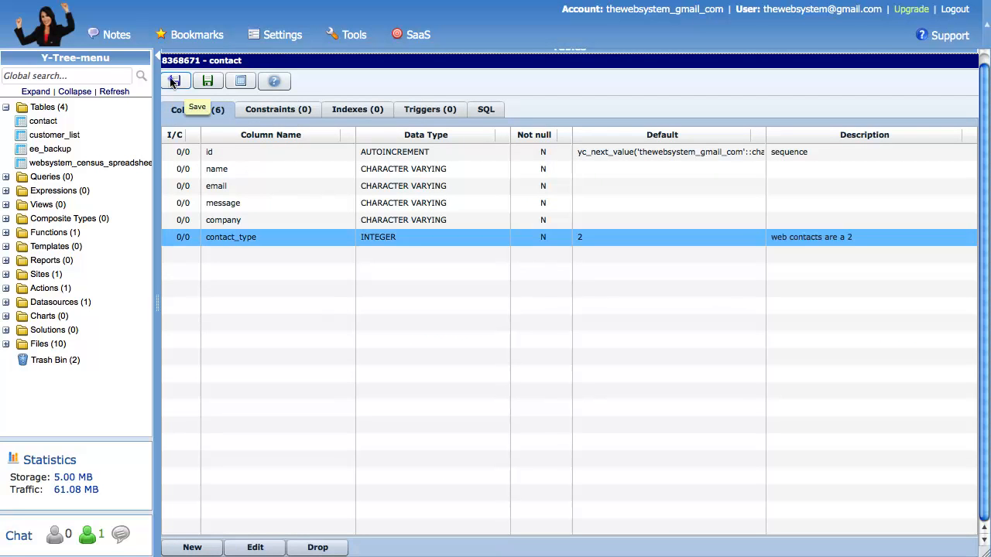
# Step: Save the contact table's structure and close the editor to return to the table's records
pyautogui.click(175, 82)
pyautogui.click(542, 333)
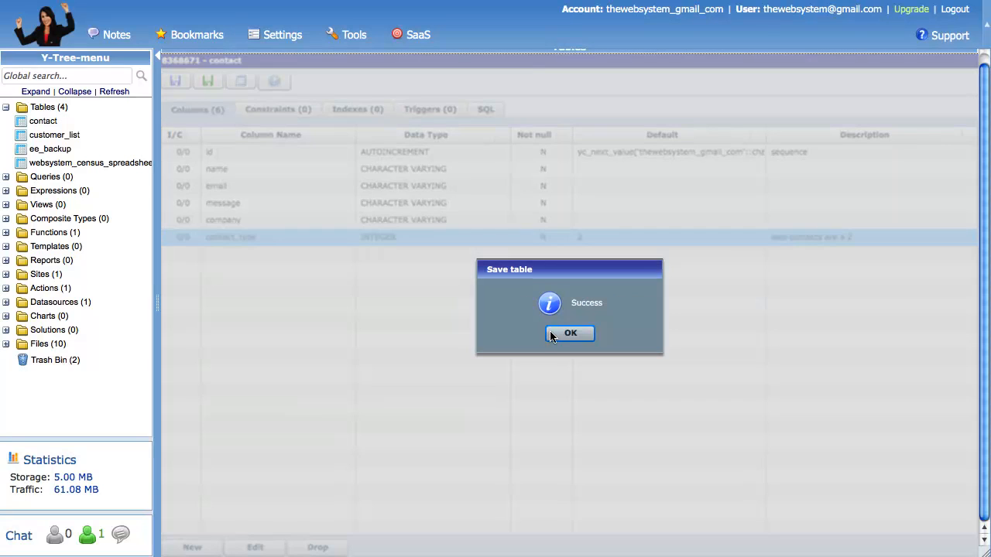
pyautogui.click(564, 334)
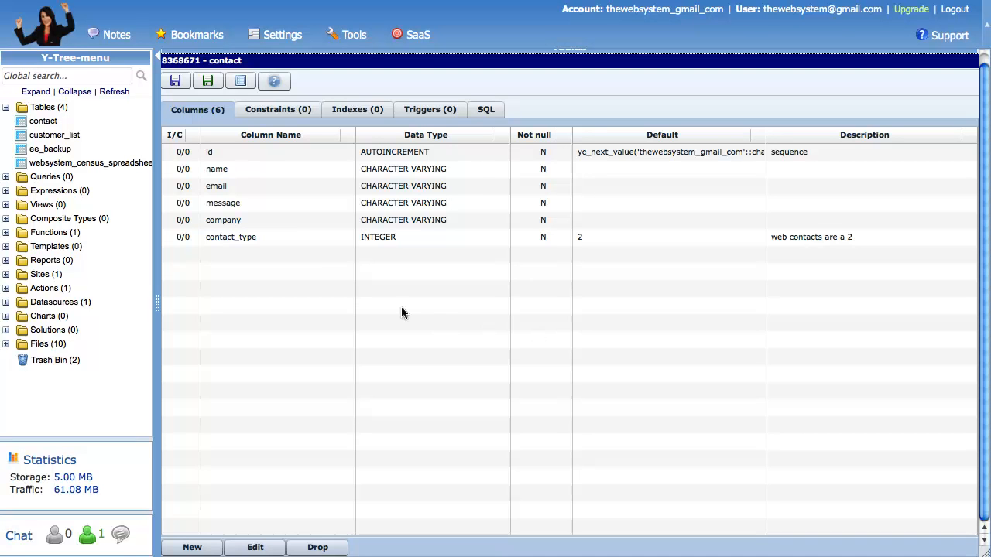
pyautogui.click(241, 81)
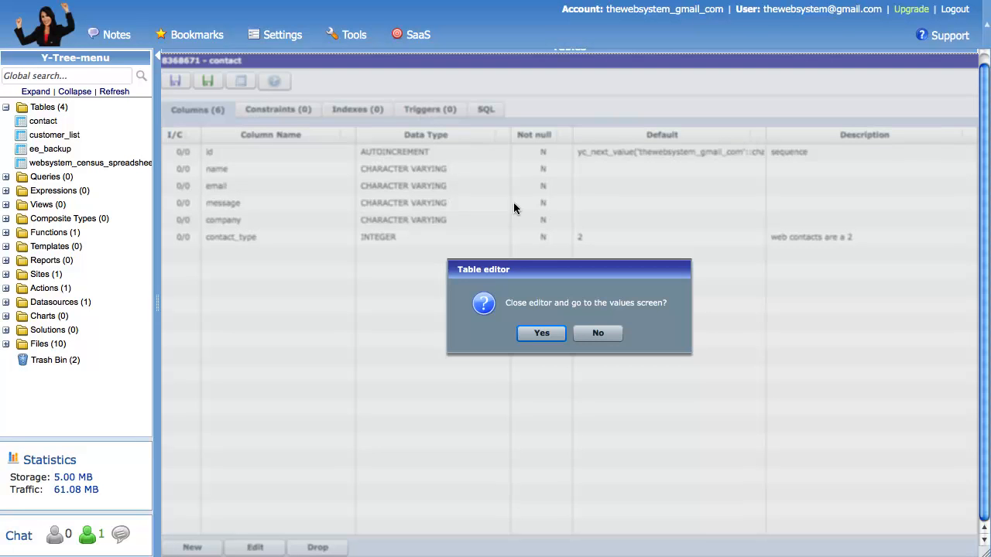
pyautogui.click(542, 333)
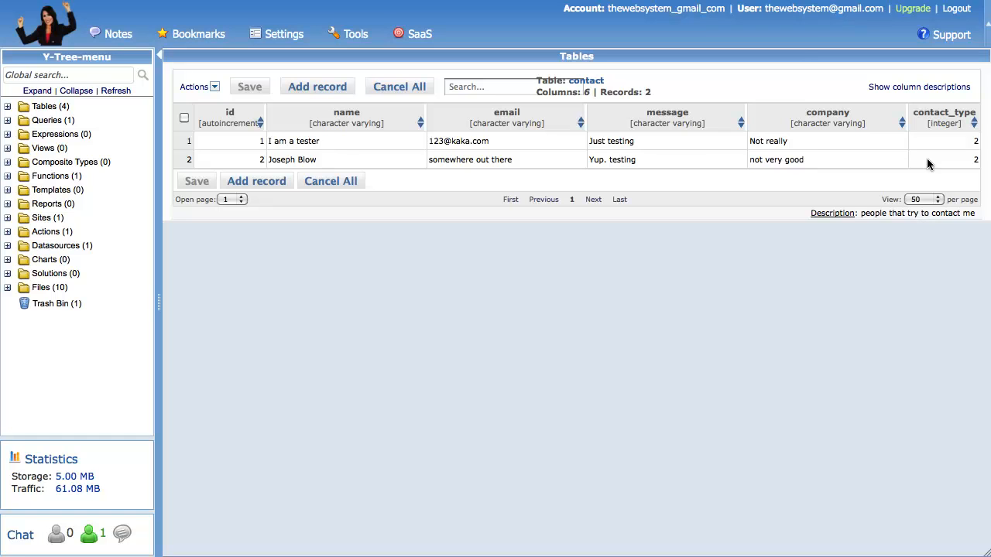
# Step: View the results of the combined_list query and open the query for editing
pyautogui.click(6, 121)
pyautogui.click(60, 135)
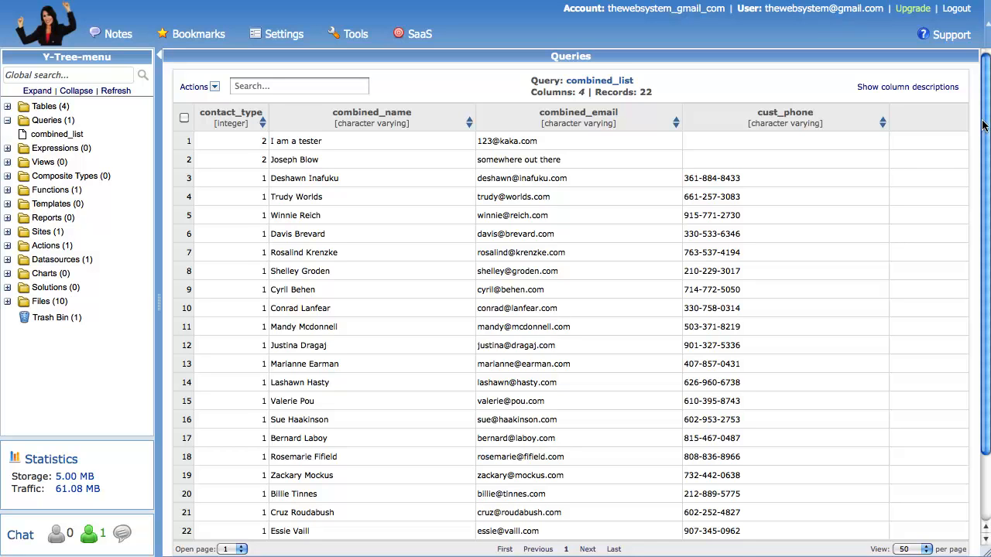
pyautogui.scroll(-1, 982, 125)
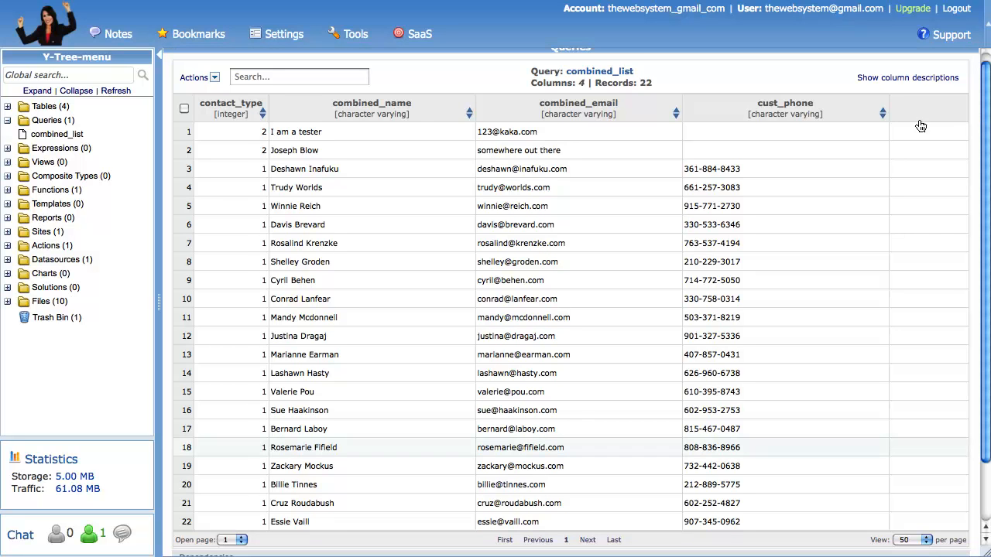
pyautogui.click(215, 78)
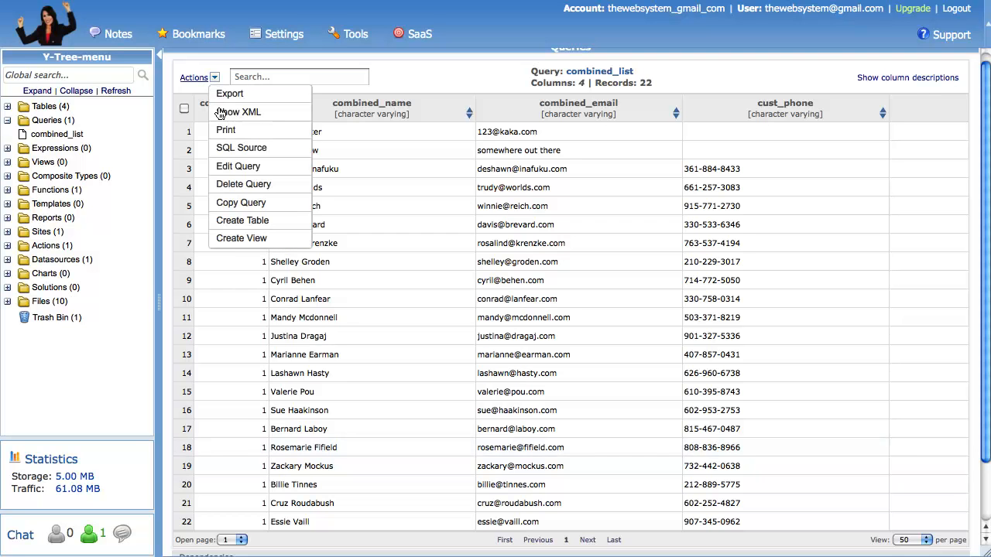
pyautogui.click(222, 166)
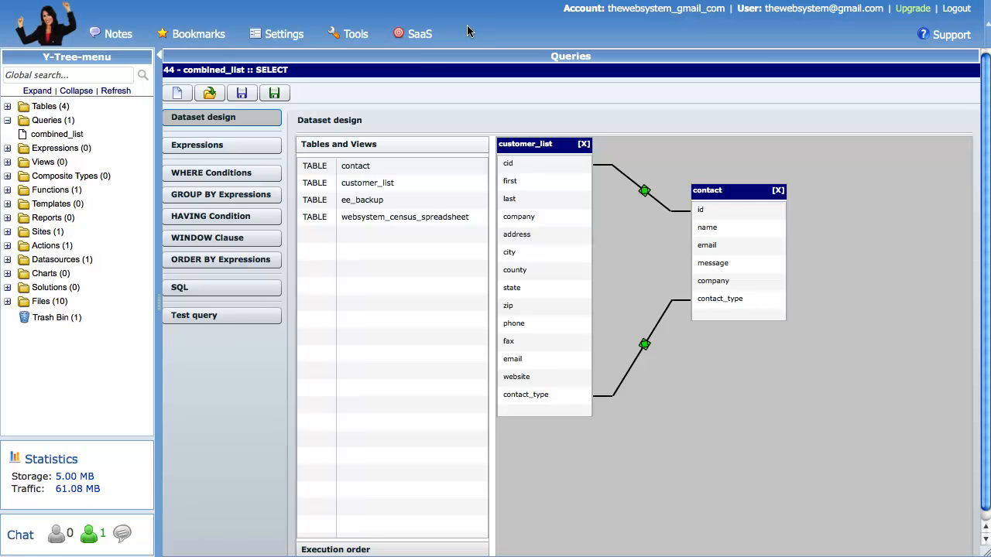
# Step: Collapse the page header, inspect the SQL statement of combined_list, and return to its dataset design
pyautogui.click(985, 28)
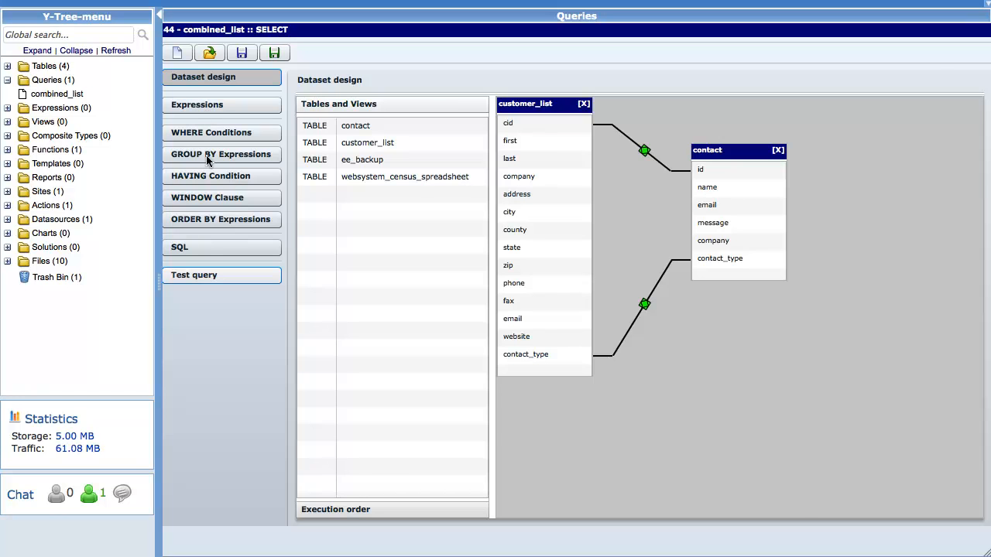
pyautogui.click(206, 247)
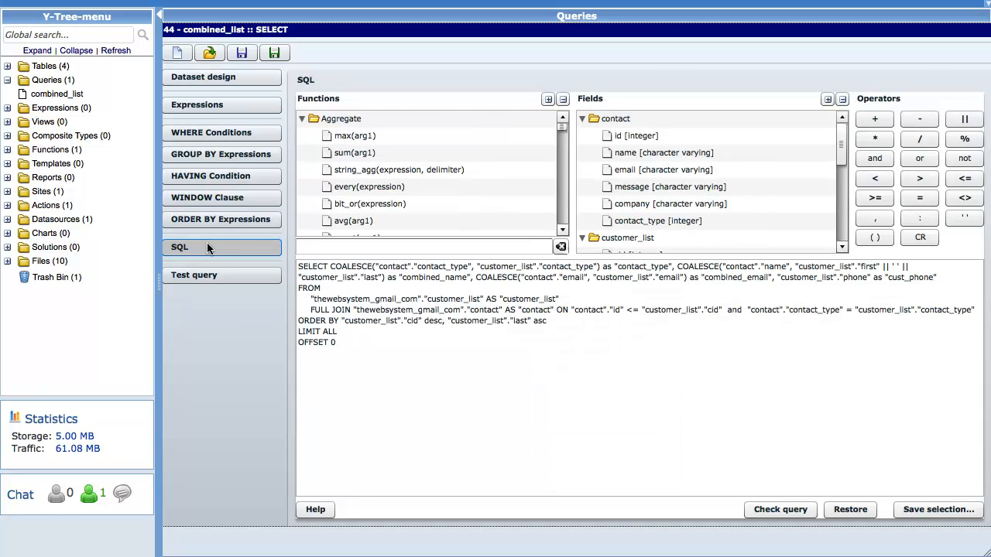
pyautogui.click(211, 78)
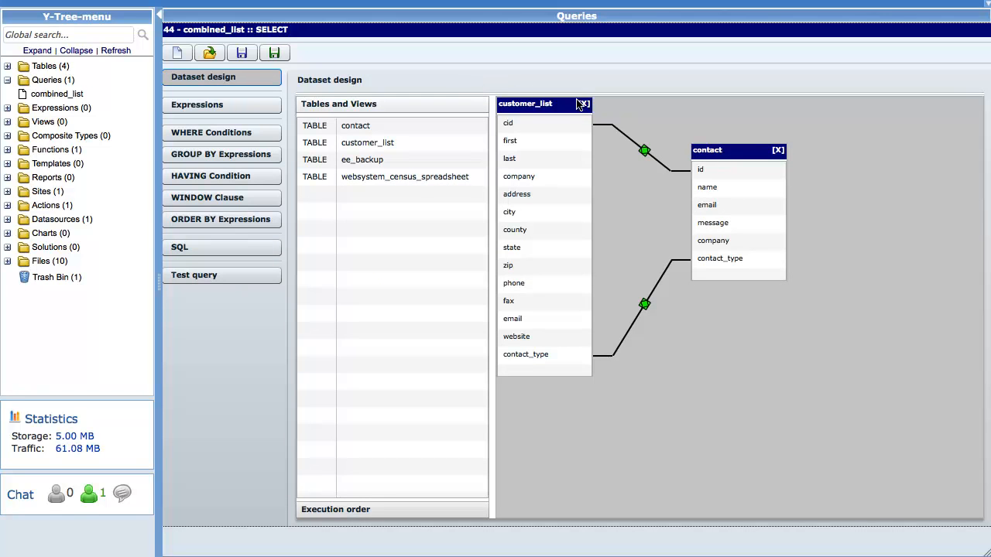
# Step: Check the join type set on both links between customer_list and contact
pyautogui.click(644, 151)
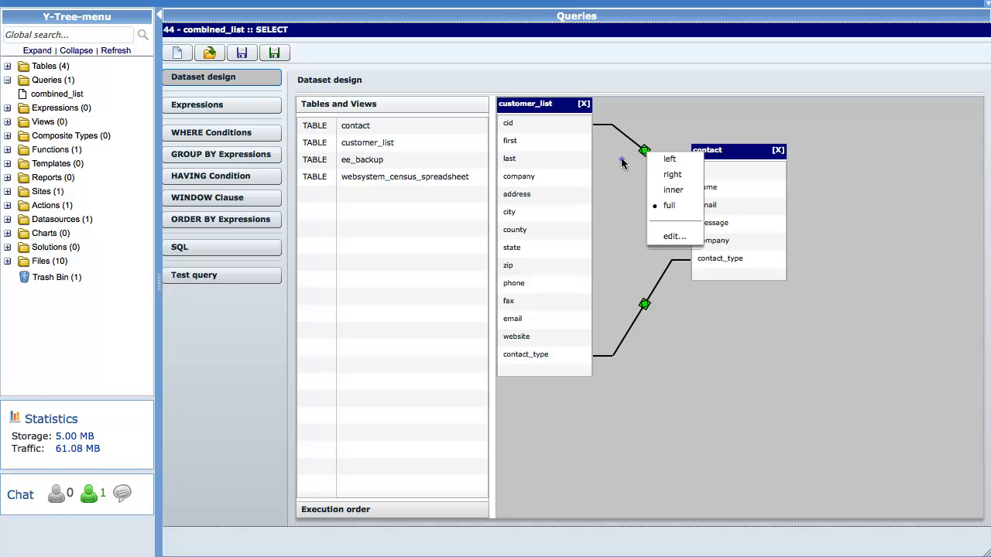
pyautogui.click(623, 159)
pyautogui.click(643, 302)
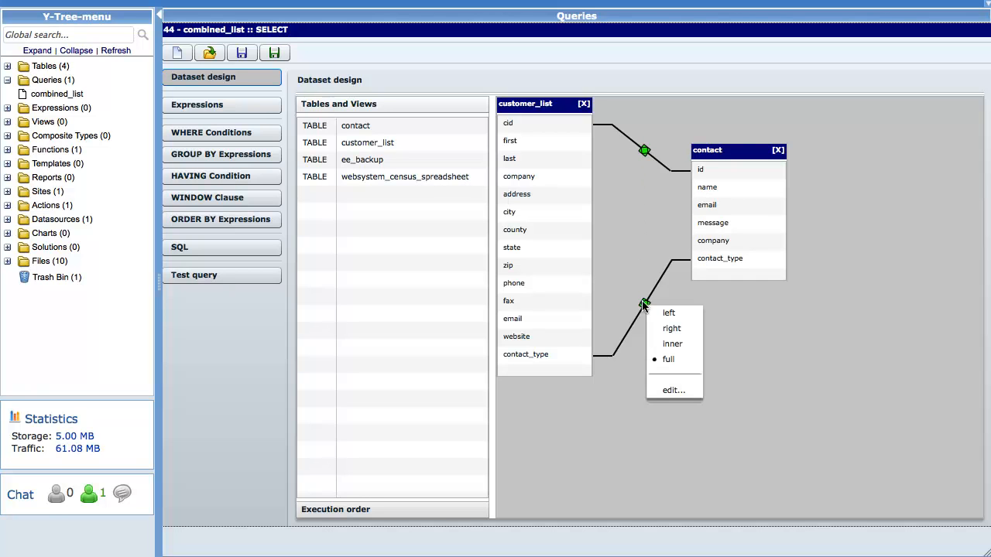
pyautogui.click(625, 261)
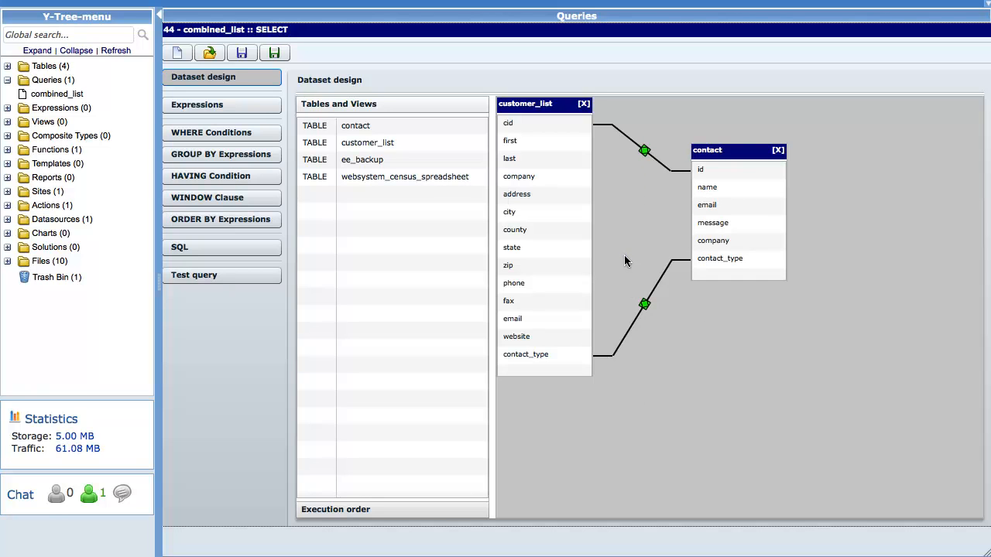
# Step: Inspect the join condition behind the cid–id link and the contact_type link, leaving each without changes
pyautogui.click(644, 150)
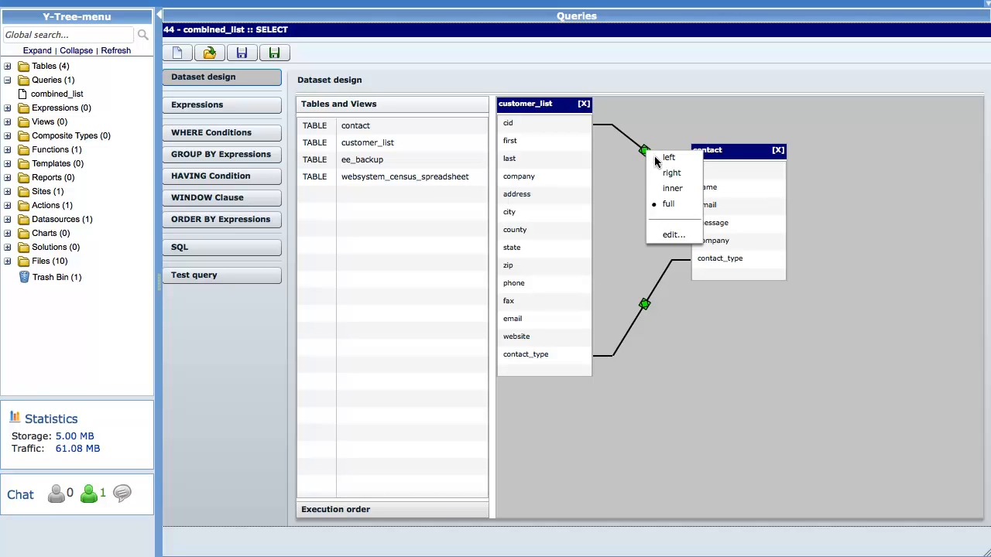
pyautogui.click(668, 235)
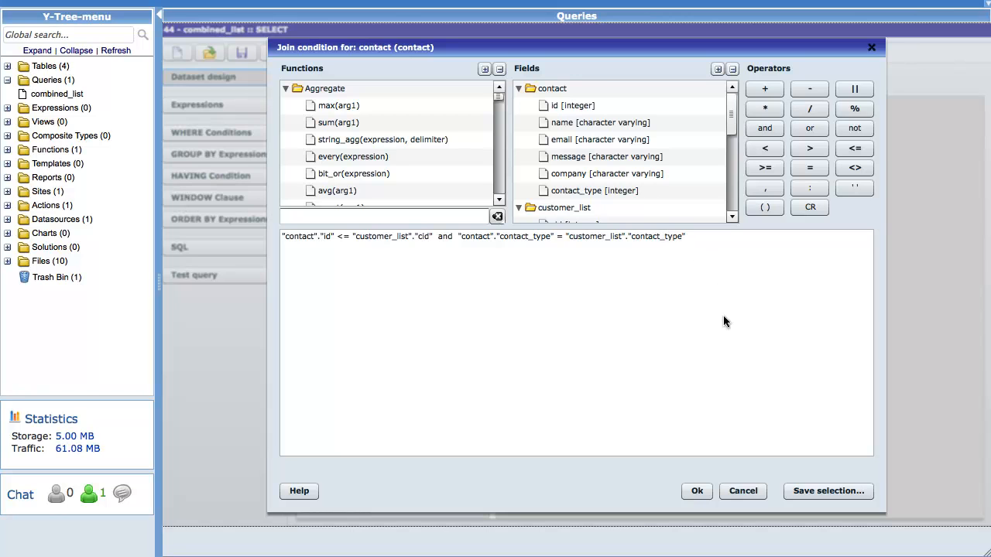
pyautogui.click(739, 491)
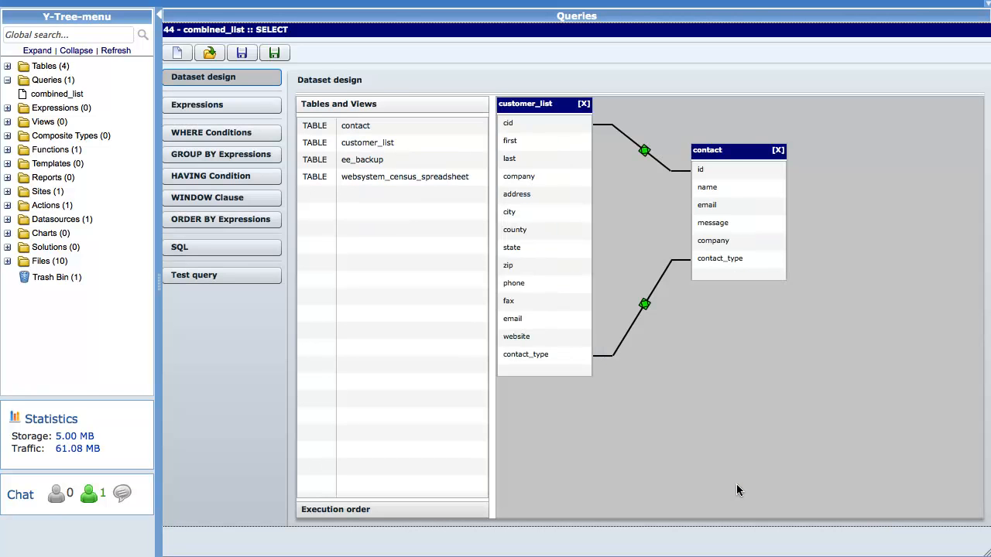
pyautogui.click(644, 304)
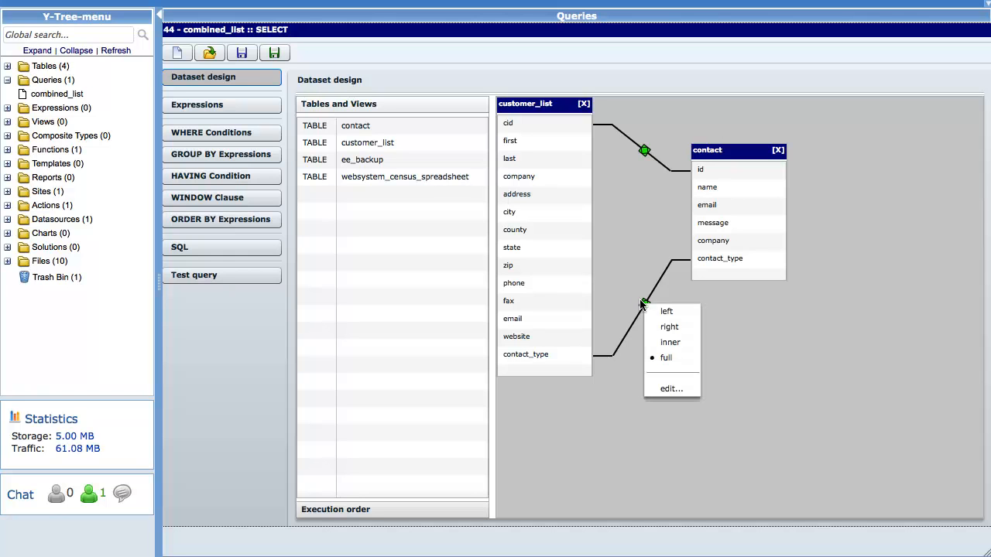
pyautogui.click(668, 388)
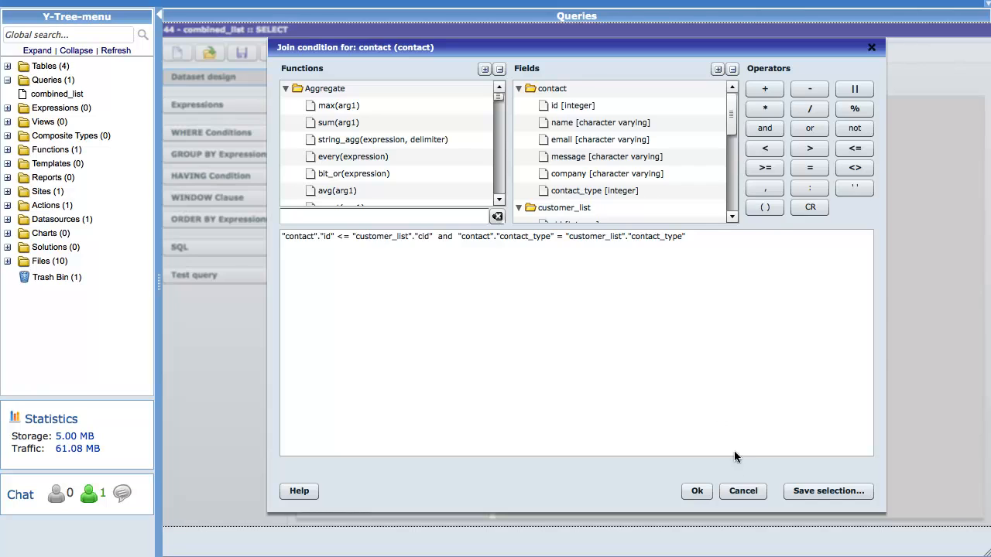
pyautogui.click(742, 491)
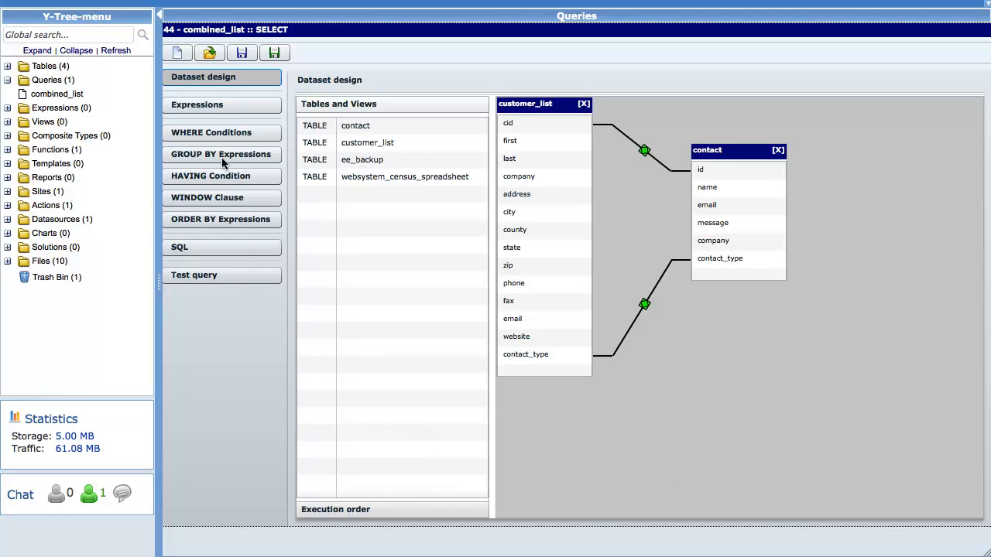
# Step: Open the query's contact_type select expression and locate the COALESCE function among the Conditional functions
pyautogui.click(221, 104)
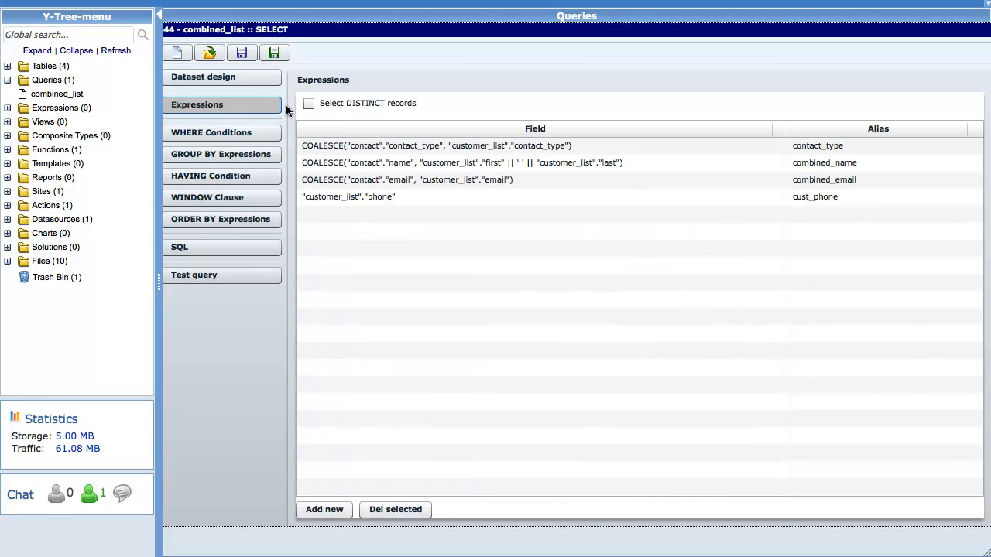
pyautogui.doubleClick(335, 147)
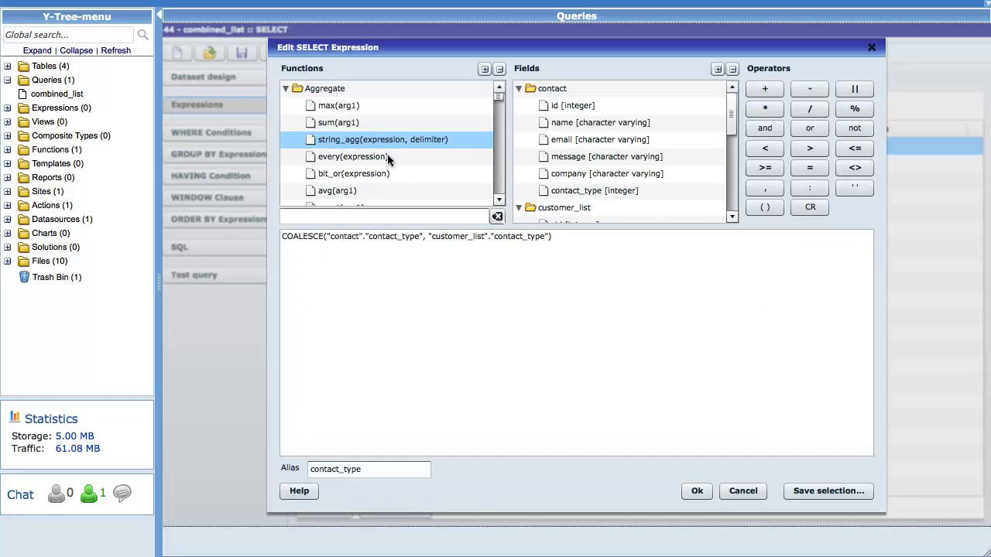
pyautogui.click(389, 159)
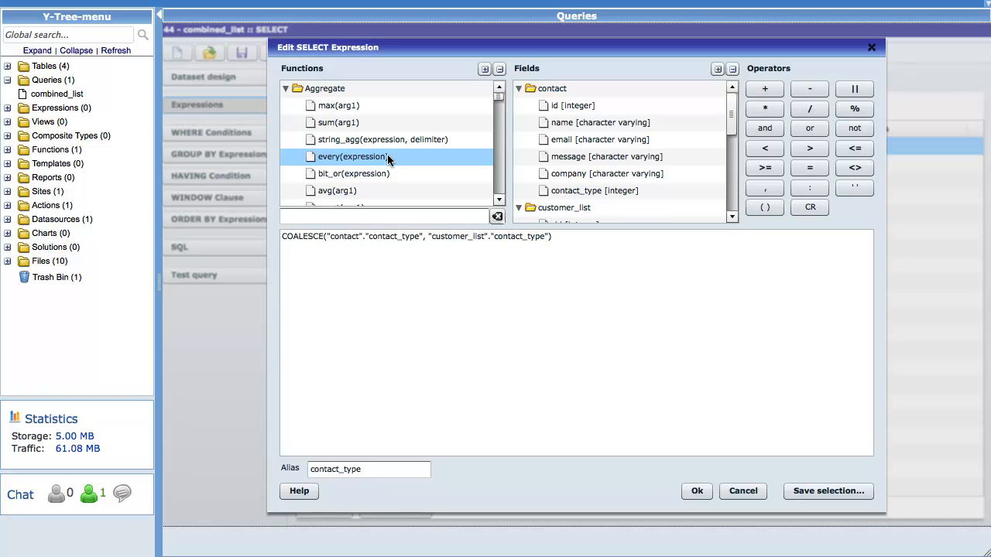
pyautogui.click(285, 89)
pyautogui.click(285, 90)
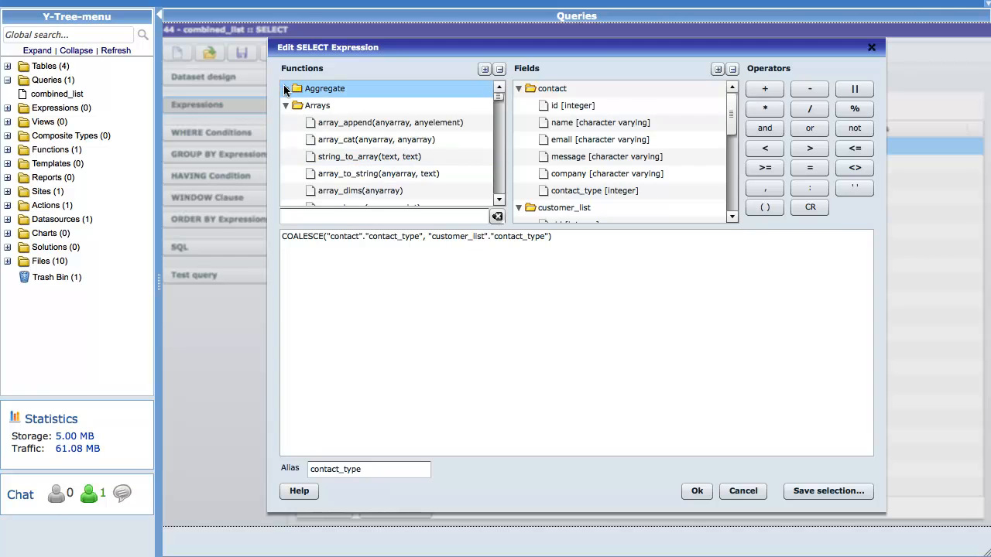
pyautogui.click(285, 105)
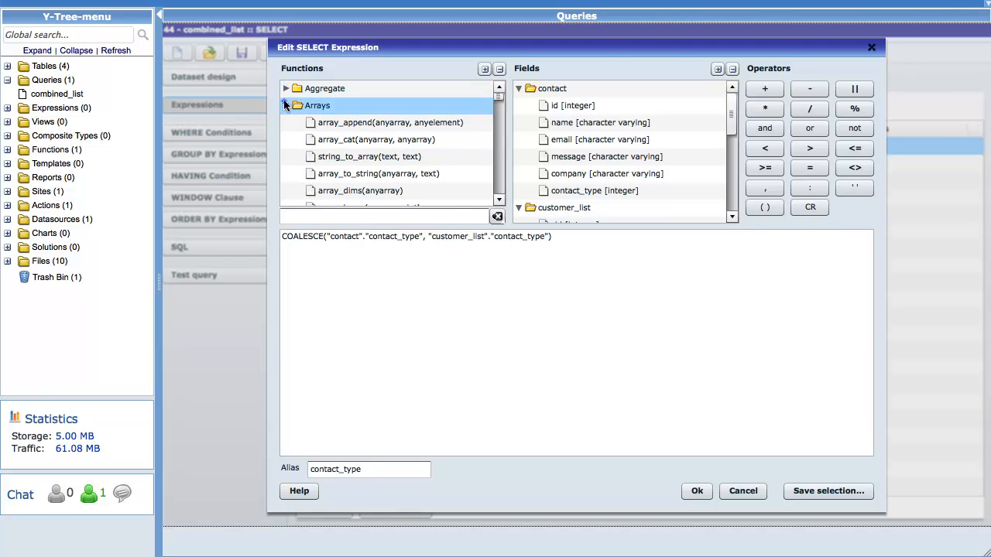
pyautogui.click(285, 106)
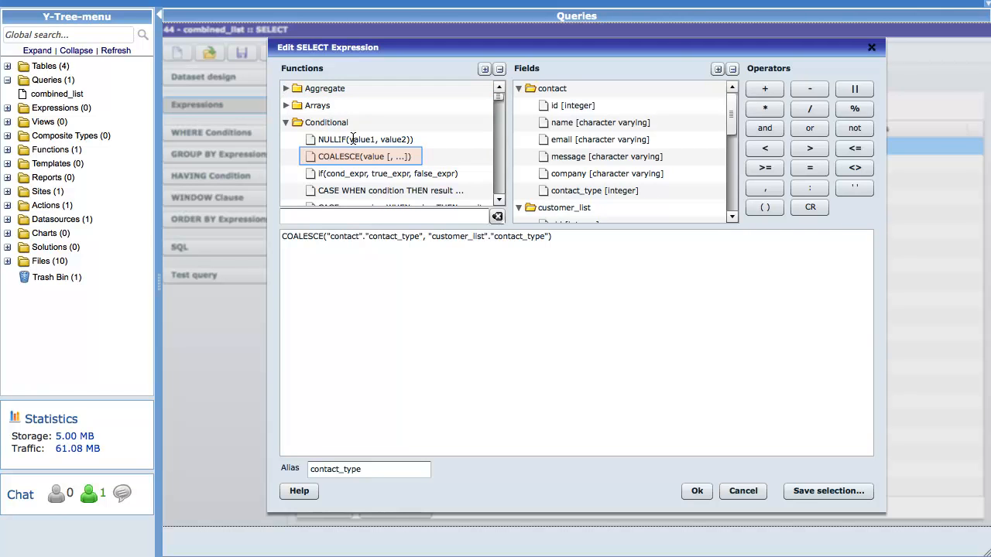
# Step: Review the COALESCE expression for contact_type, collapse the contact and customer_list field groups, and close the editor without saving
pyautogui.click(383, 276)
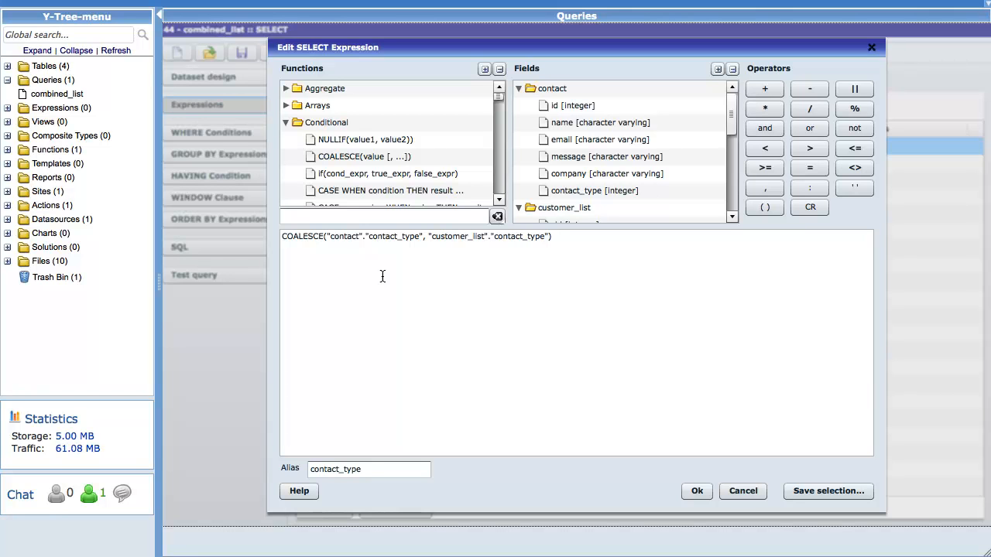
pyautogui.click(382, 278)
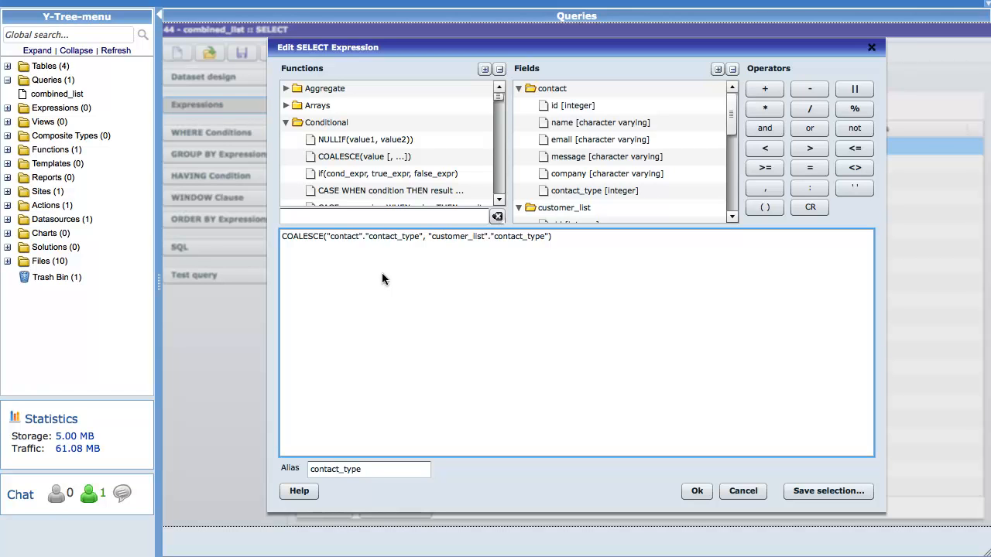
pyautogui.click(518, 89)
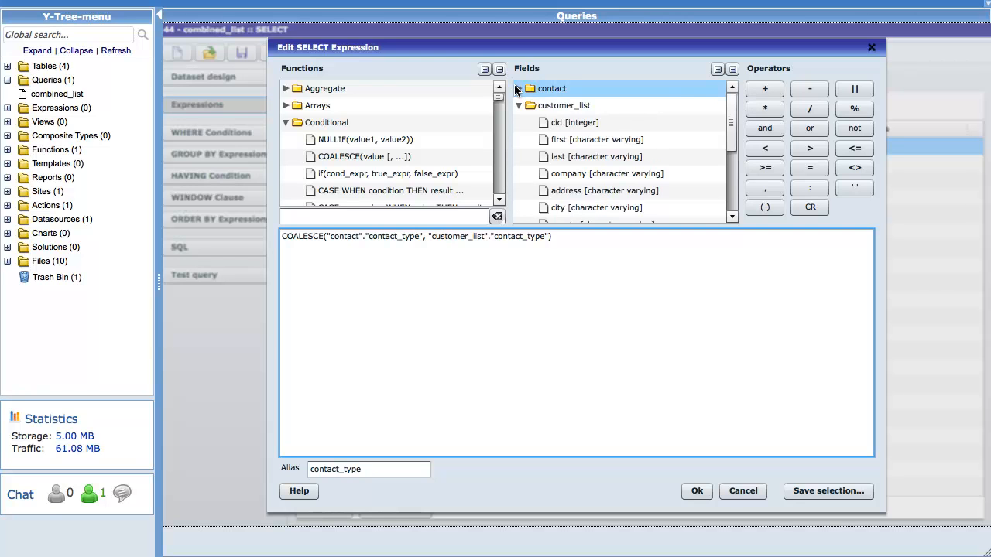
pyautogui.click(519, 106)
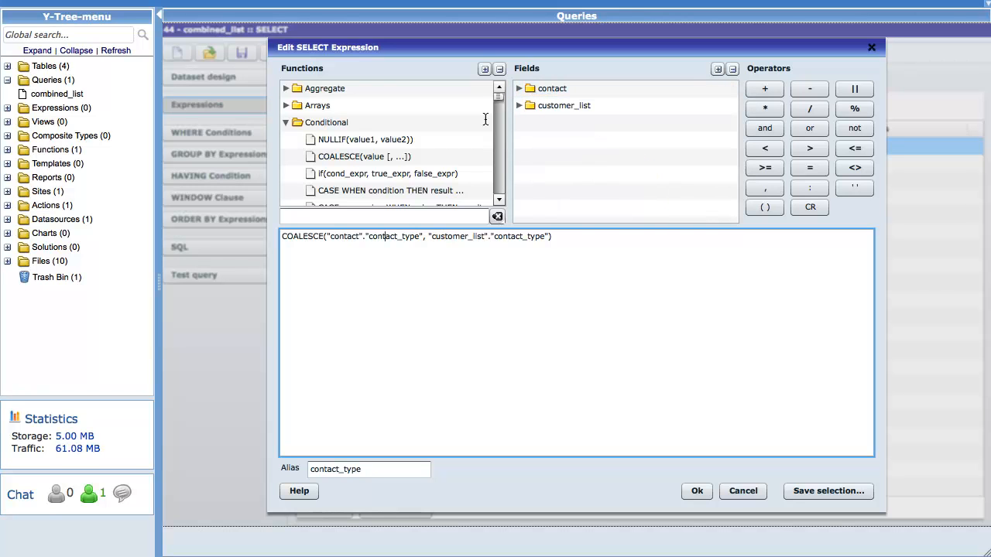
pyautogui.click(461, 236)
pyautogui.click(742, 490)
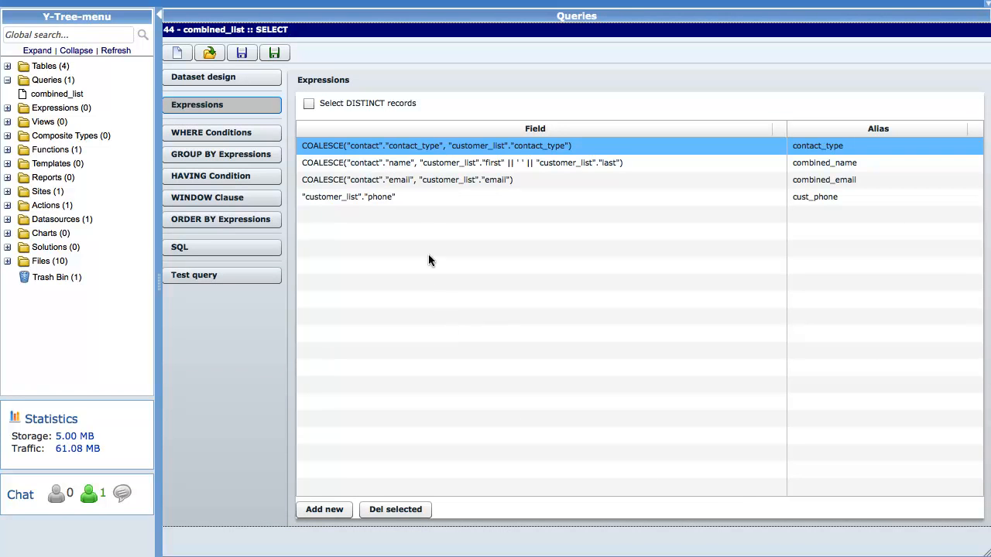
# Step: Open the combined_name select expression and insert line breaks before "customer_list"."first" to separate its two COALESCE arguments
pyautogui.click(422, 162)
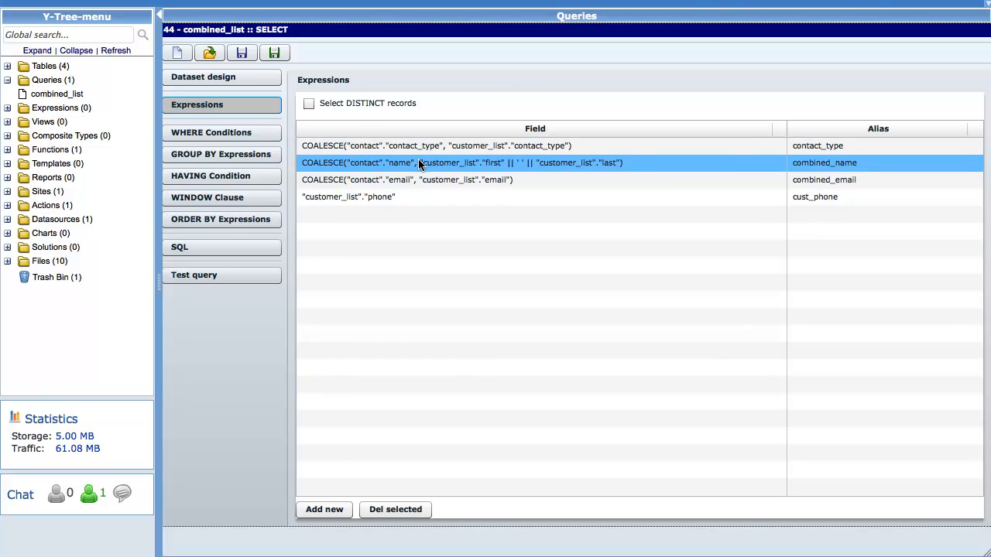
pyautogui.doubleClick(419, 163)
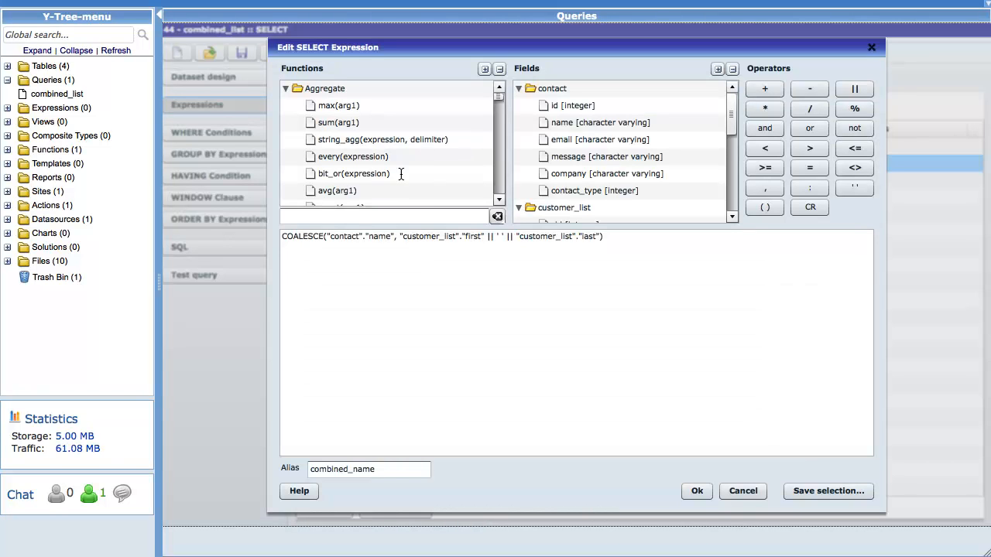
pyautogui.click(390, 256)
pyautogui.press('Return')
pyautogui.press('Return')
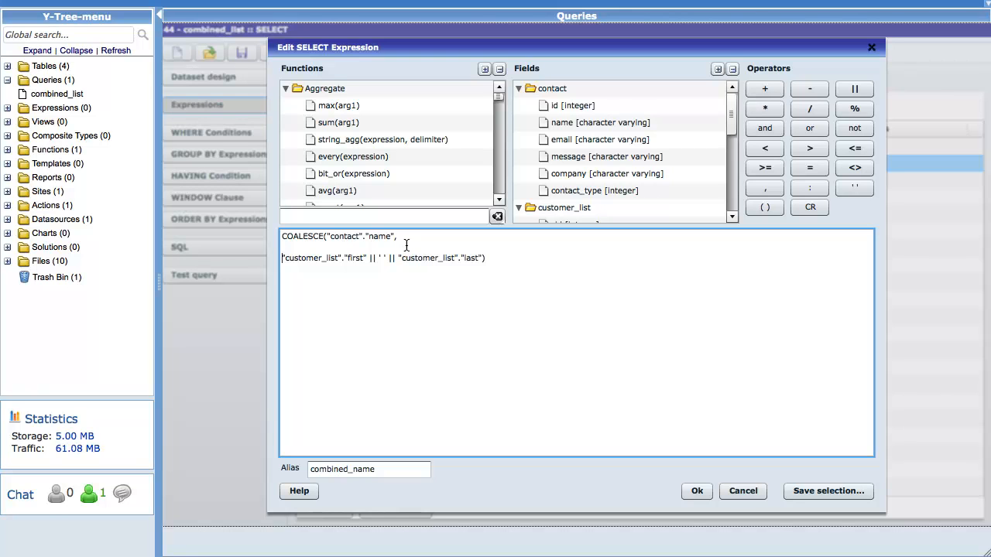
pyautogui.press('Return')
pyautogui.press('Return')
pyautogui.press('Return')
# Step: Examine the concatenation parts of combined_name: the first-name field, the || operators, the quoted space and the last-name field
pyautogui.moveTo(282, 290); pyautogui.dragTo(364, 295)
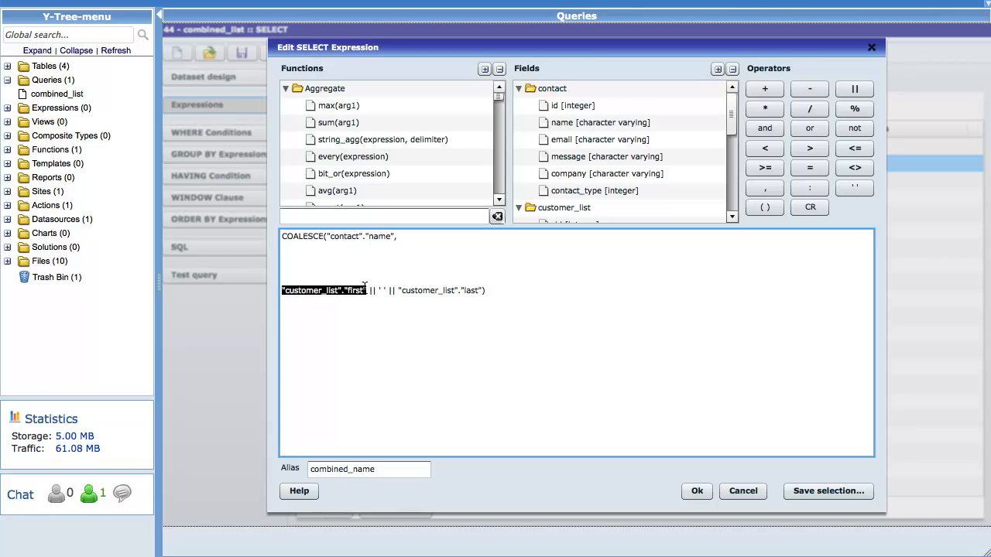
pyautogui.doubleClick(372, 291)
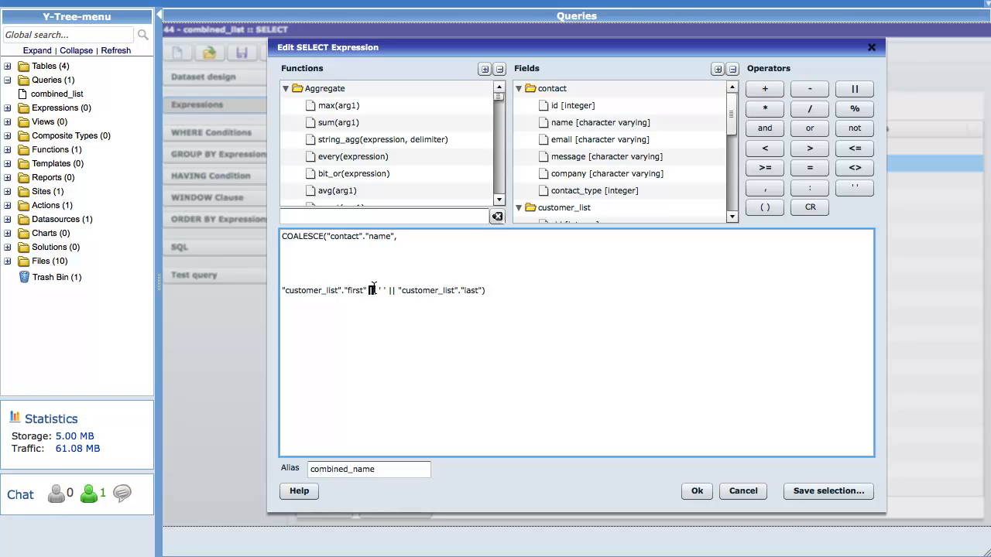
pyautogui.doubleClick(381, 290)
pyautogui.click(385, 289)
pyautogui.doubleClick(391, 290)
pyautogui.click(503, 292)
pyautogui.click(276, 288)
# Step: Remove the added line breaks from the combined_name expression and close the editor without saving
pyautogui.press('BackSpace')
pyautogui.press('BackSpace')
pyautogui.press('BackSpace')
pyautogui.press('BackSpace')
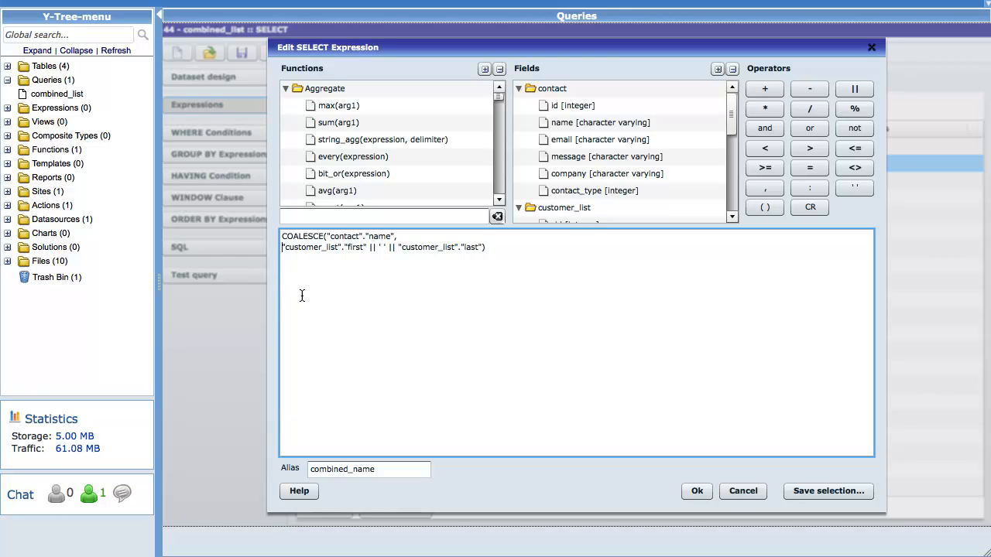
pyautogui.press('BackSpace')
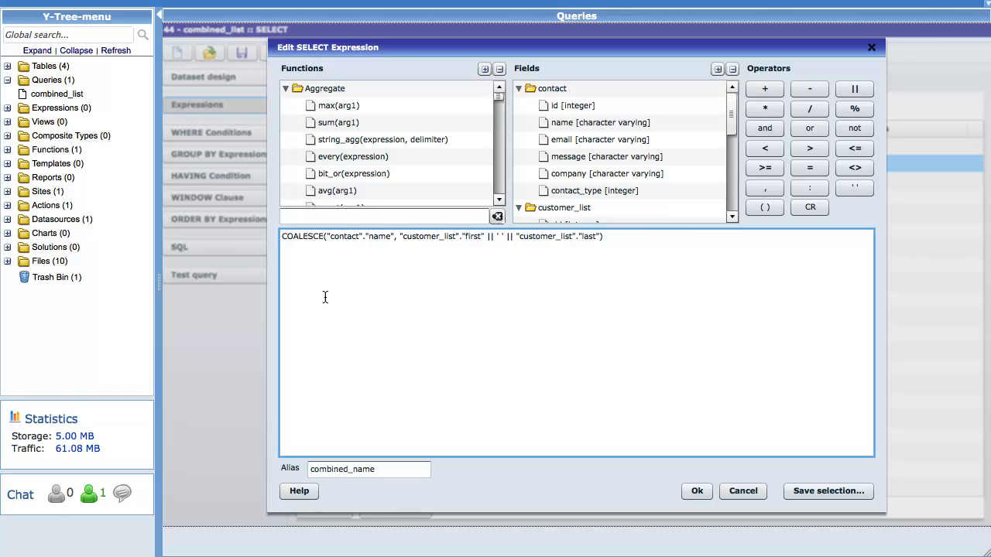
pyautogui.press('Tab')
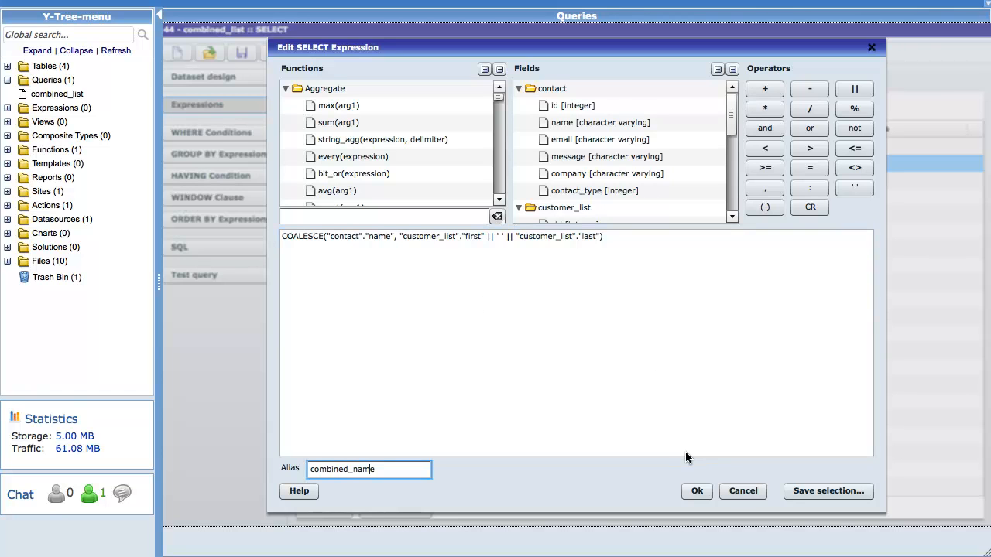
pyautogui.click(739, 491)
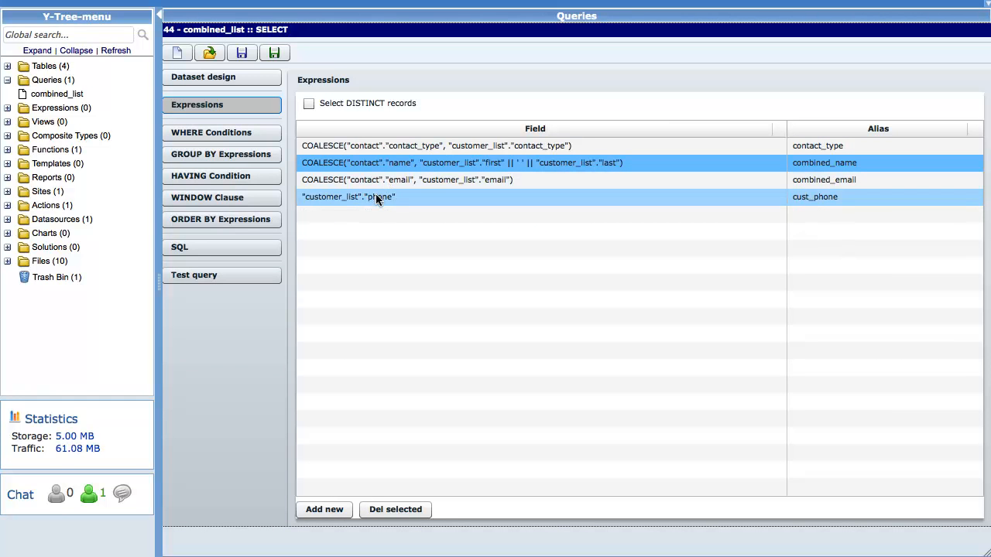
# Step: Review the query's WHERE, GROUP BY, HAVING, WINDOW and ORDER BY sections in turn
pyautogui.click(241, 134)
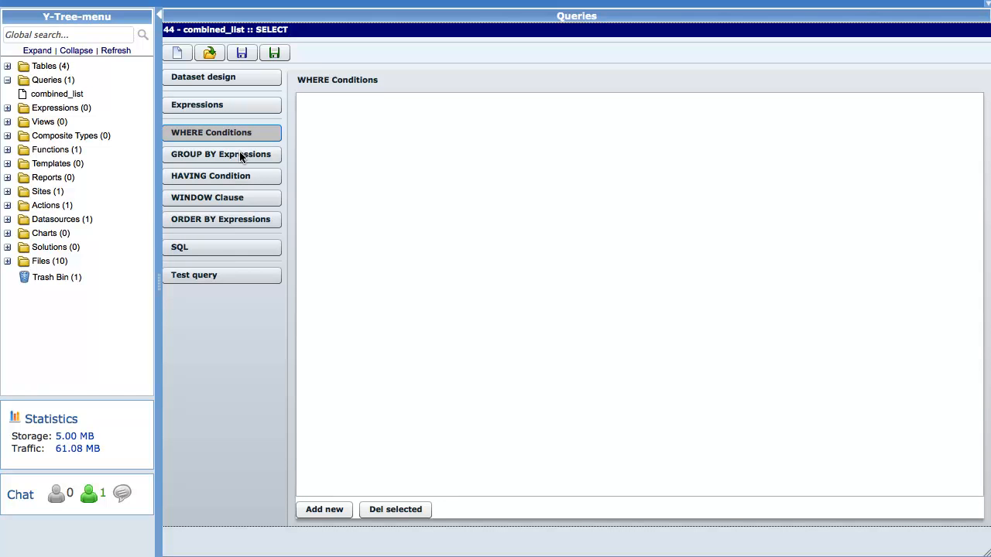
pyautogui.click(241, 158)
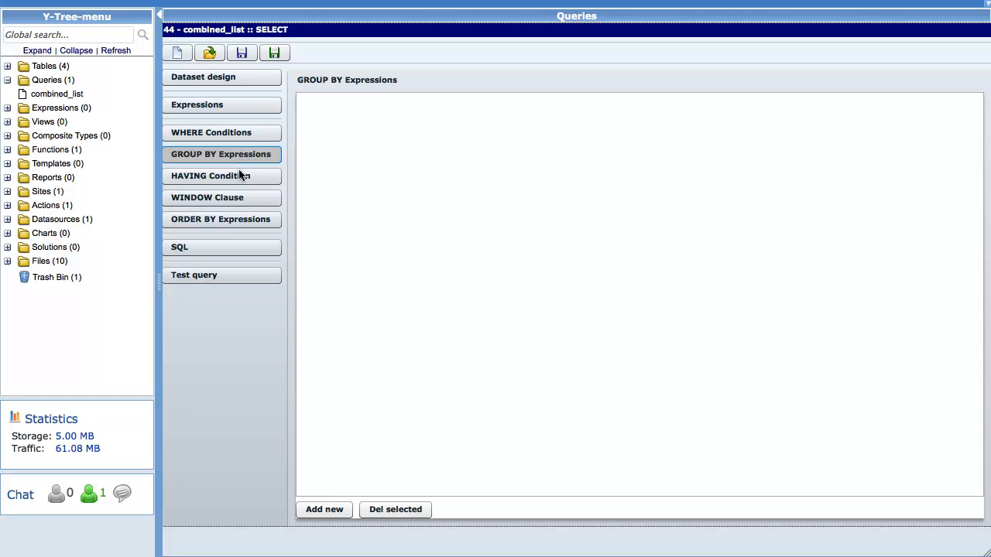
pyautogui.click(238, 177)
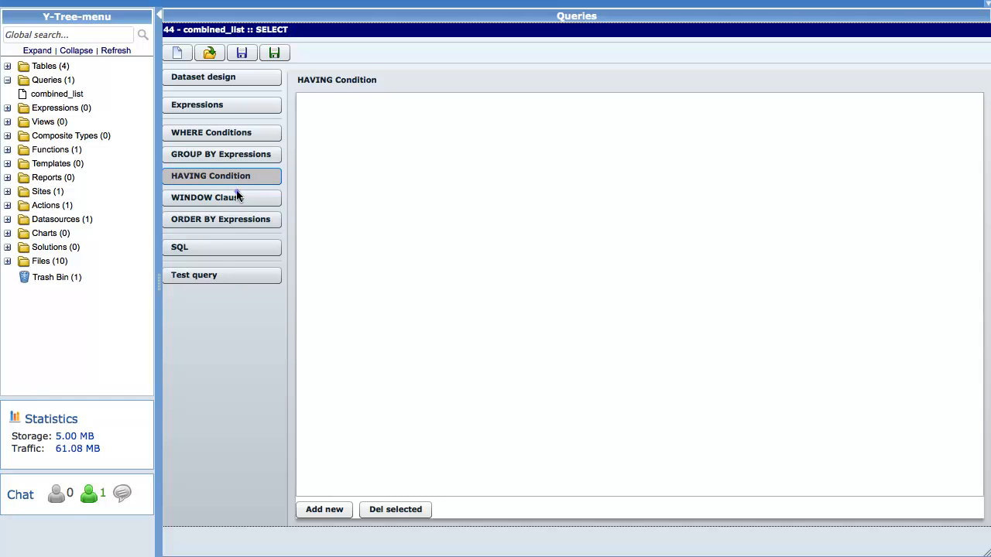
pyautogui.click(236, 198)
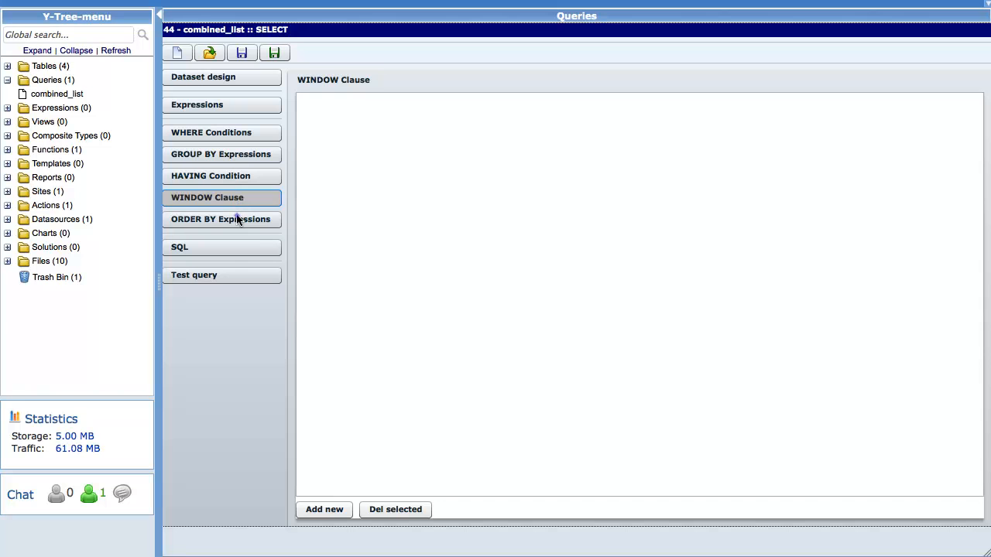
pyautogui.click(238, 220)
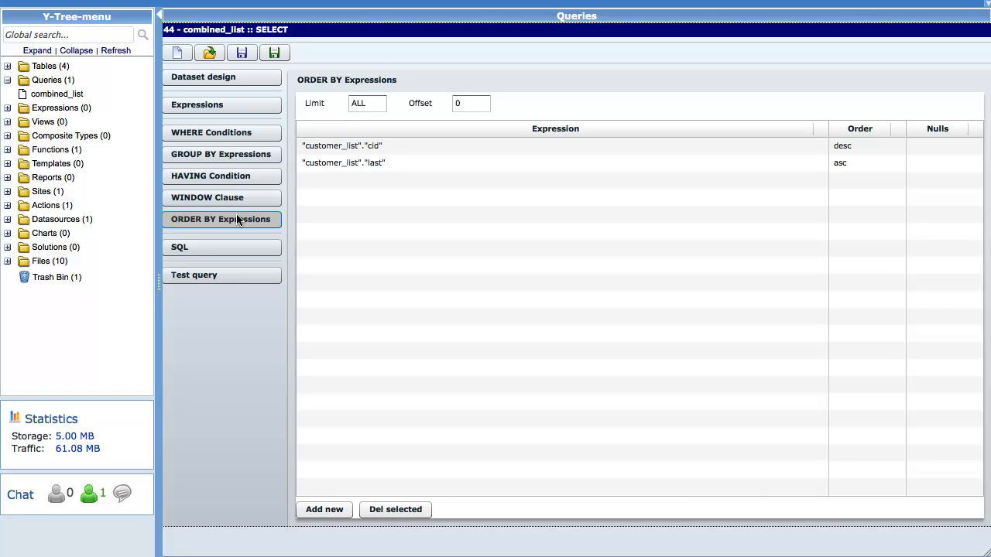
# Step: Inspect the ORDER BY expressions for customer_list cid and last, closing each without changes
pyautogui.doubleClick(359, 146)
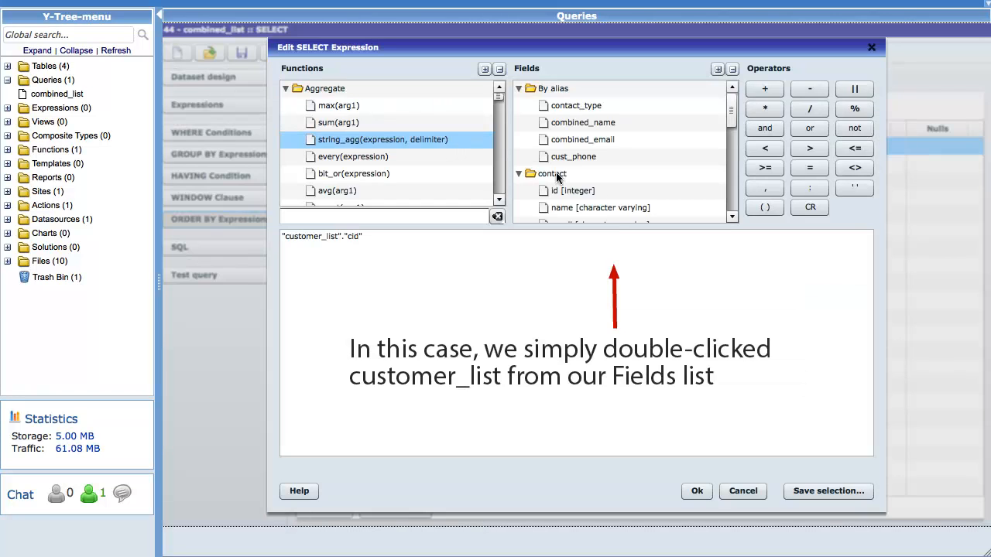
pyautogui.click(742, 492)
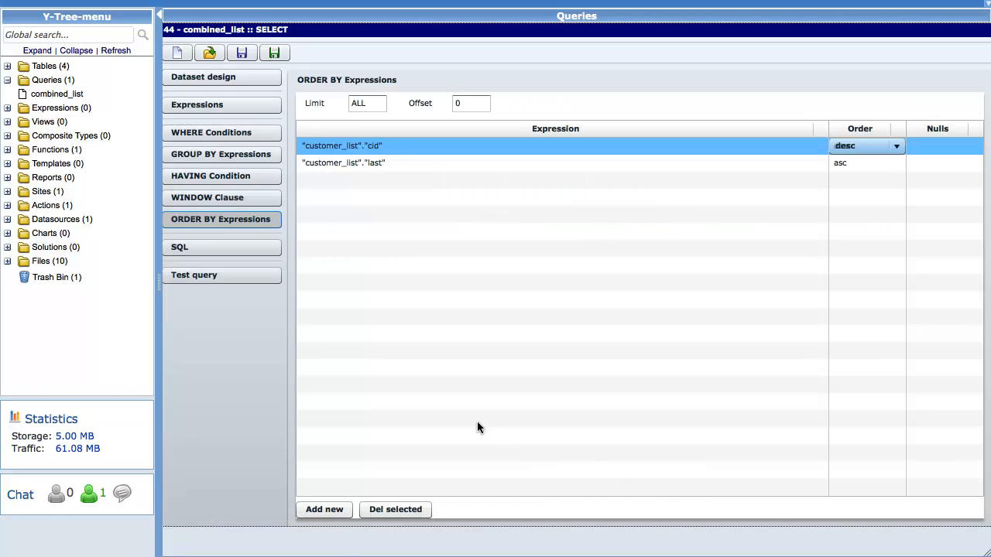
pyautogui.doubleClick(365, 163)
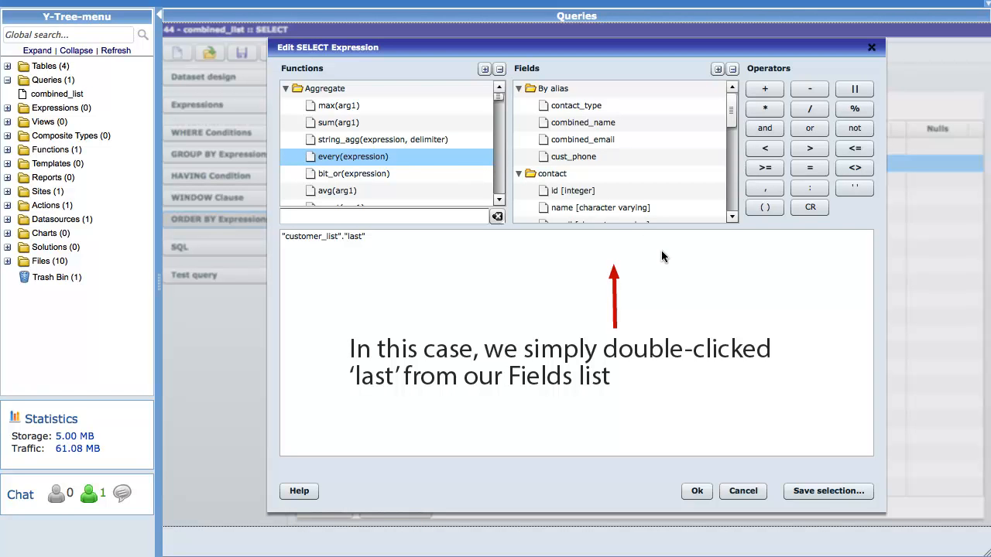
pyautogui.click(743, 491)
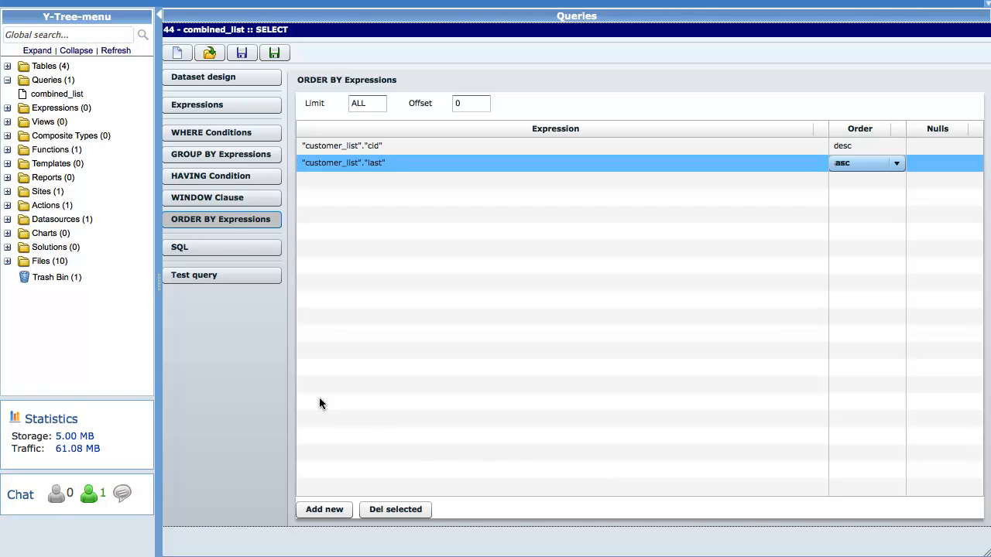
# Step: Review the SQL statement of combined_list and run the test query to load its records
pyautogui.click(240, 248)
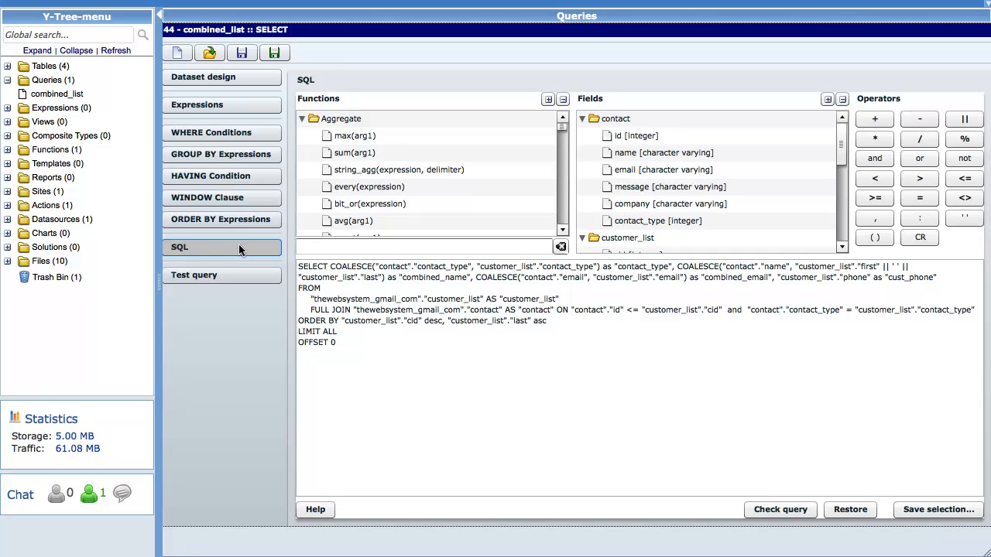
pyautogui.click(234, 278)
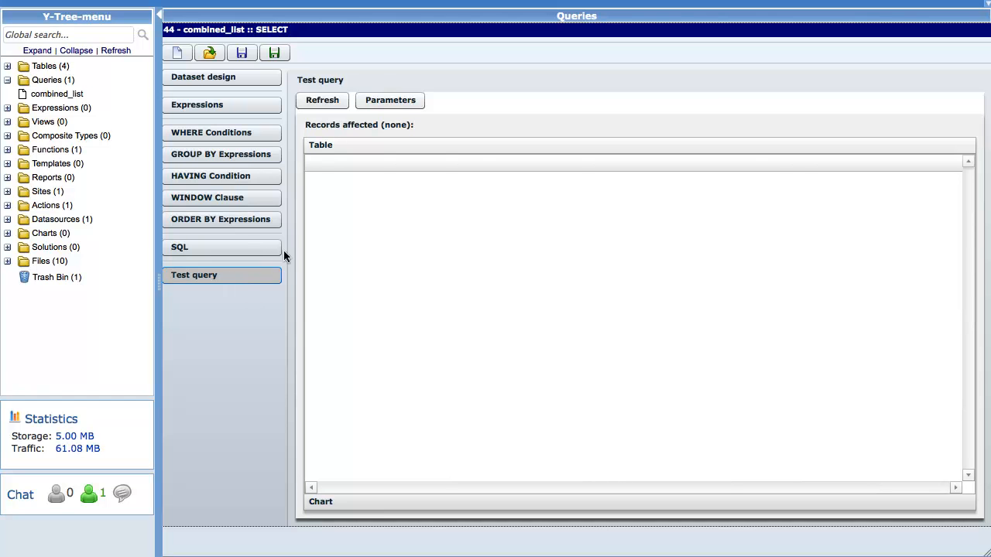
pyautogui.click(322, 101)
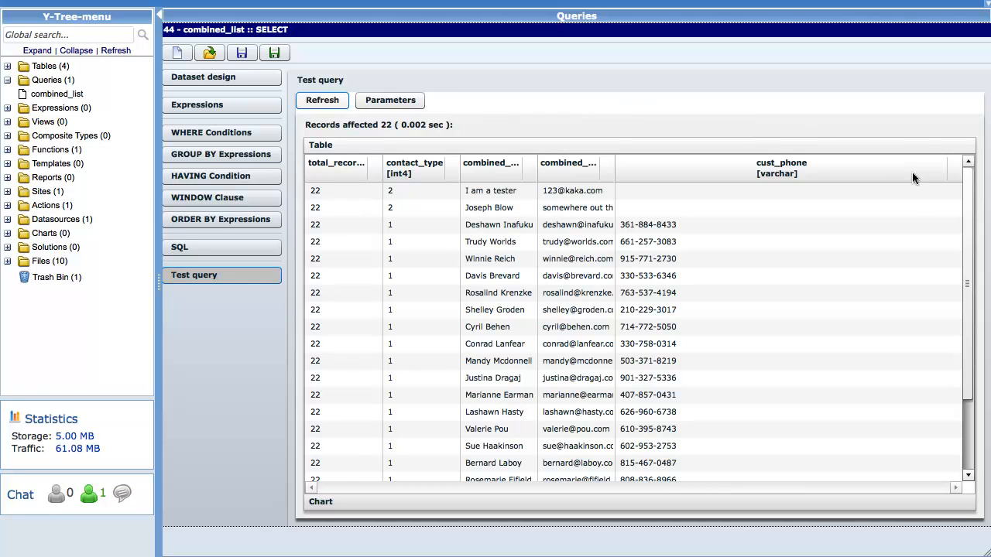
# Step: Look through the test results, place the cust_phone column before combined_email, and restore the original column order
pyautogui.moveTo(967, 250); pyautogui.dragTo(976, 221)
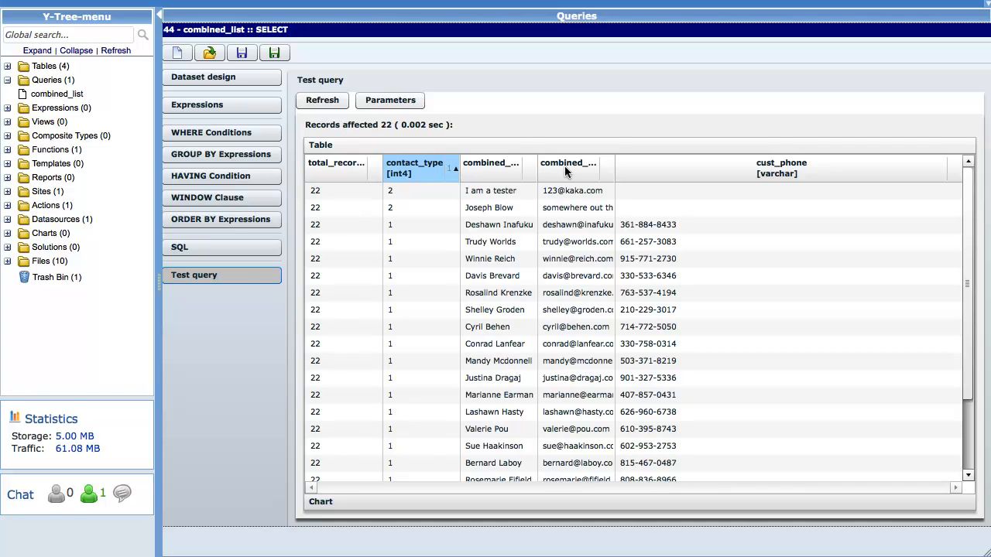
pyautogui.moveTo(642, 169); pyautogui.dragTo(503, 178)
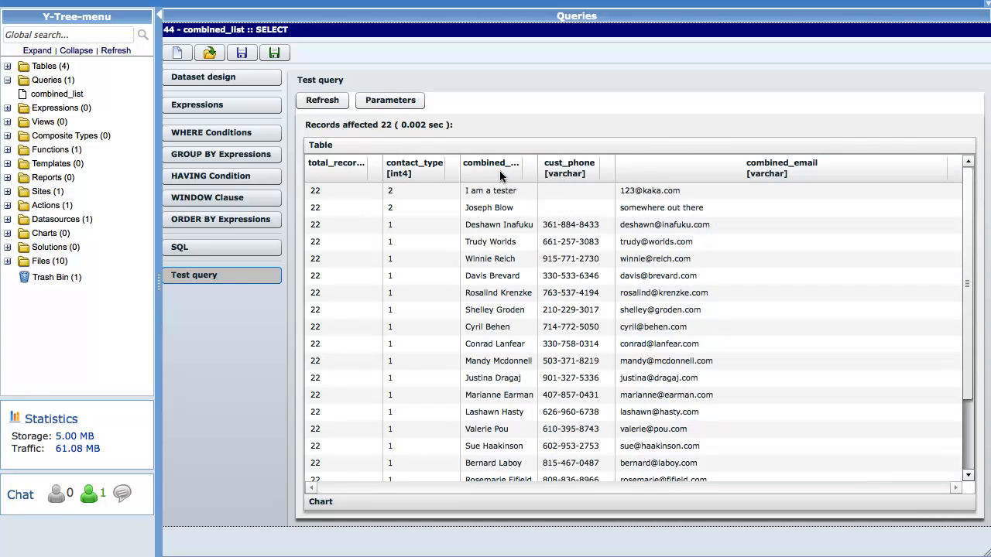
pyautogui.moveTo(564, 171); pyautogui.dragTo(867, 170)
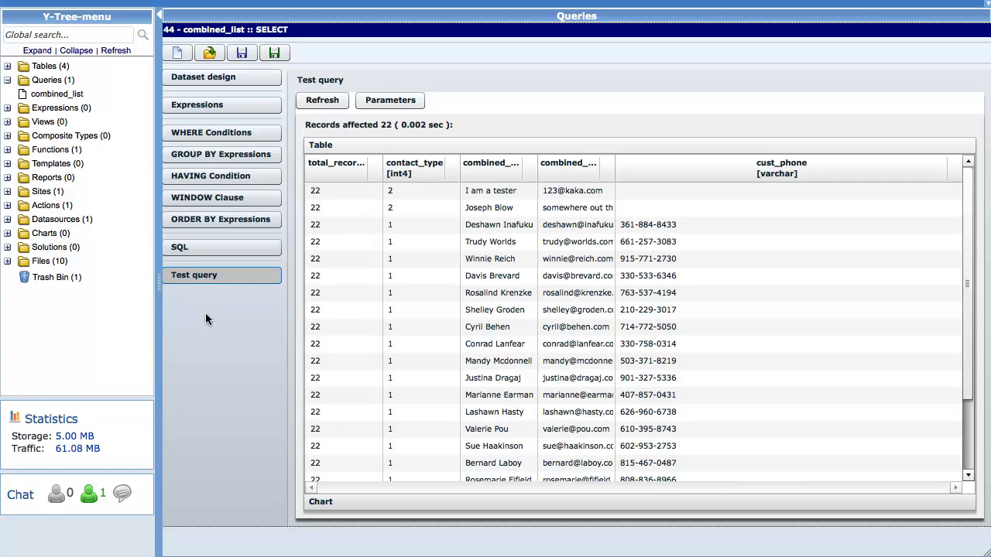
# Step: Open the combined_list query's record view to read its joined data
pyautogui.scroll(1, 204, 316)
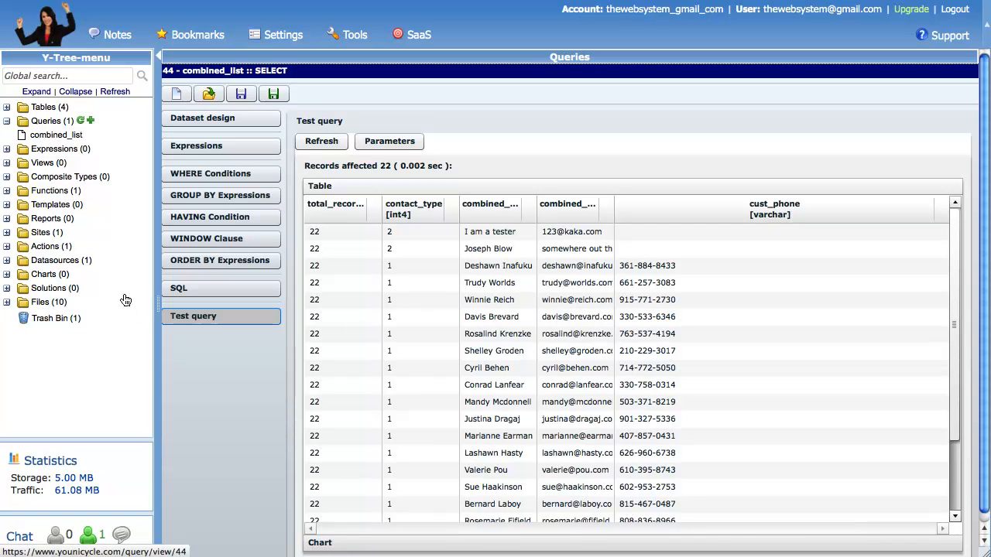
pyautogui.click(44, 136)
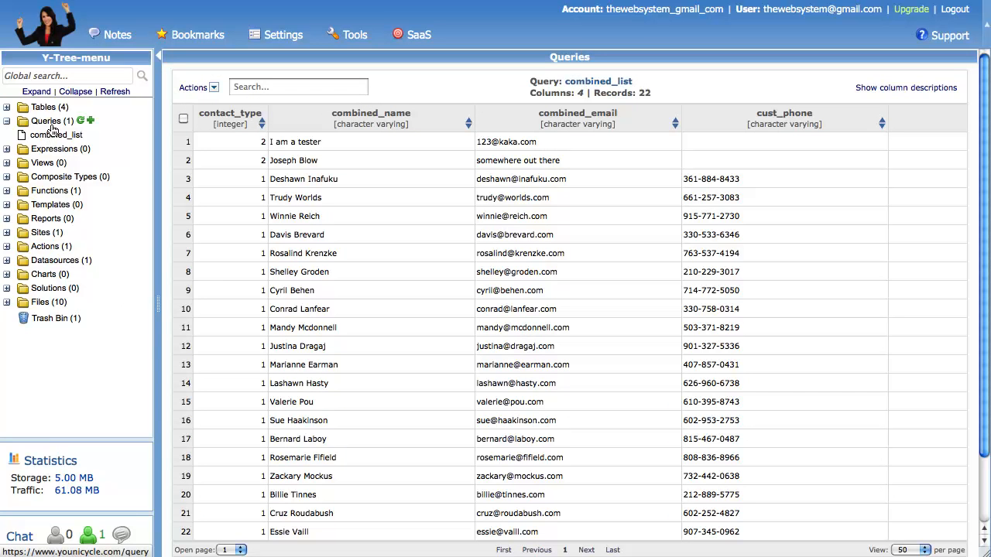
# Step: Create a new SQL query of type SELECT and add the contact table to its dataset design
pyautogui.click(53, 124)
pyautogui.click(227, 121)
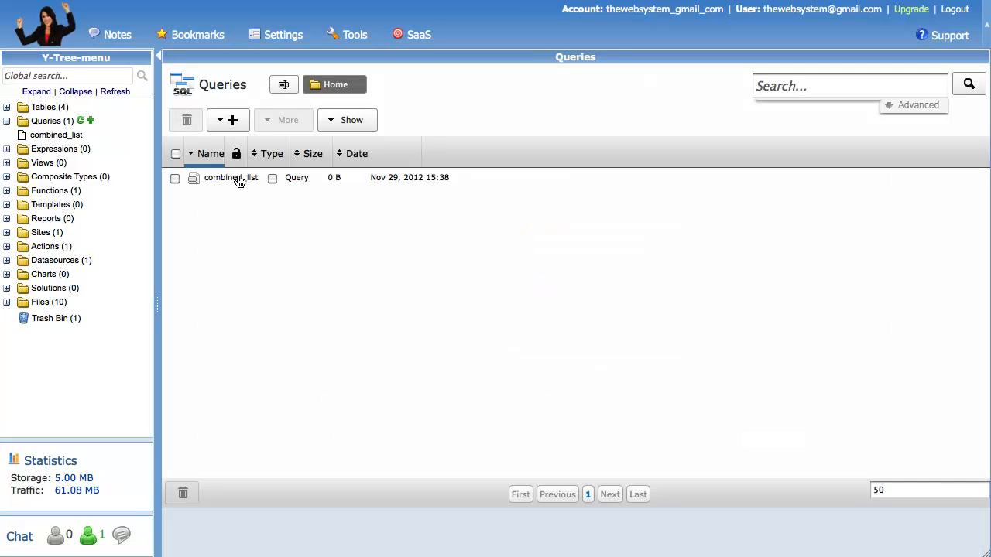
pyautogui.moveTo(248, 213)
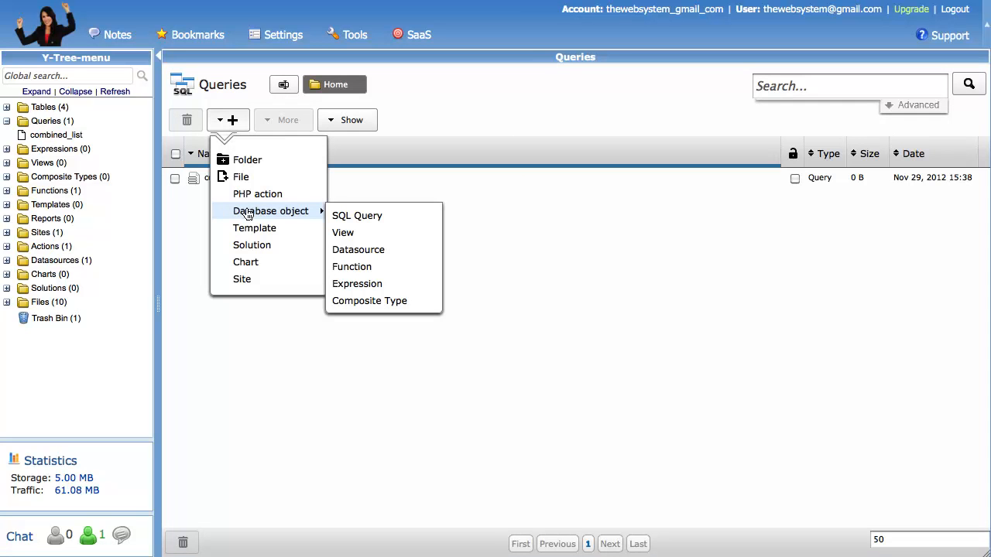
pyautogui.click(347, 216)
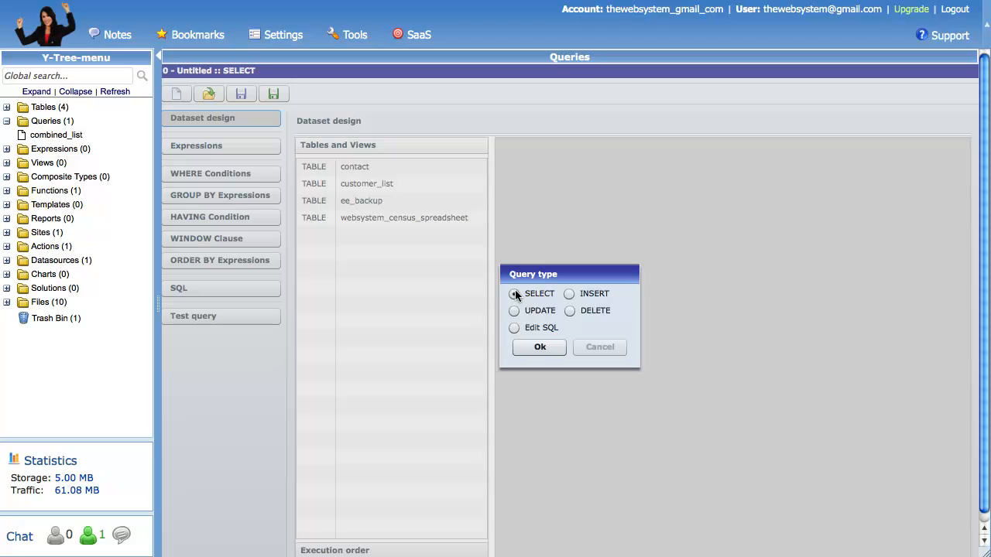
pyautogui.click(533, 346)
pyautogui.doubleClick(361, 168)
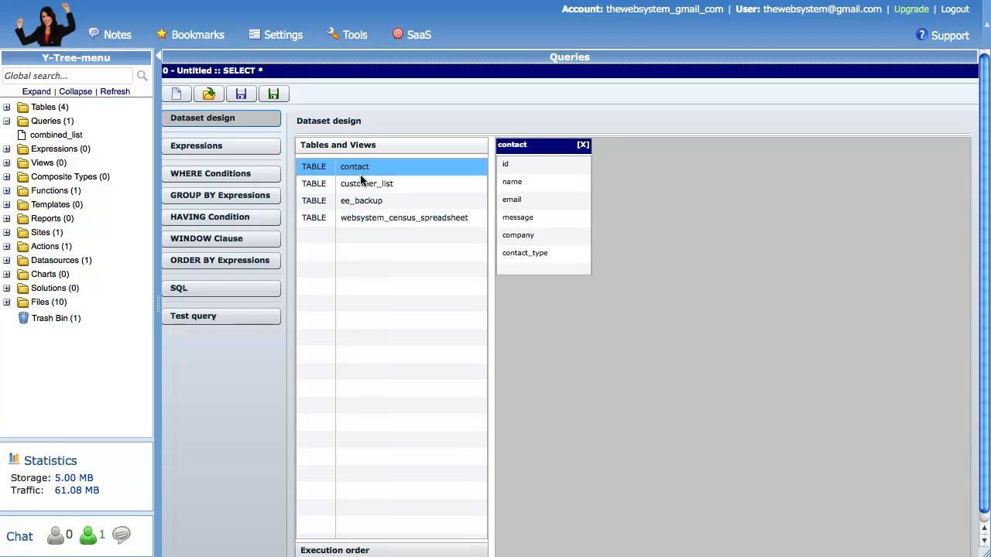
# Step: Add the customer_list table to the dataset design, place it beside contact, and set their join type to full
pyautogui.click(362, 185)
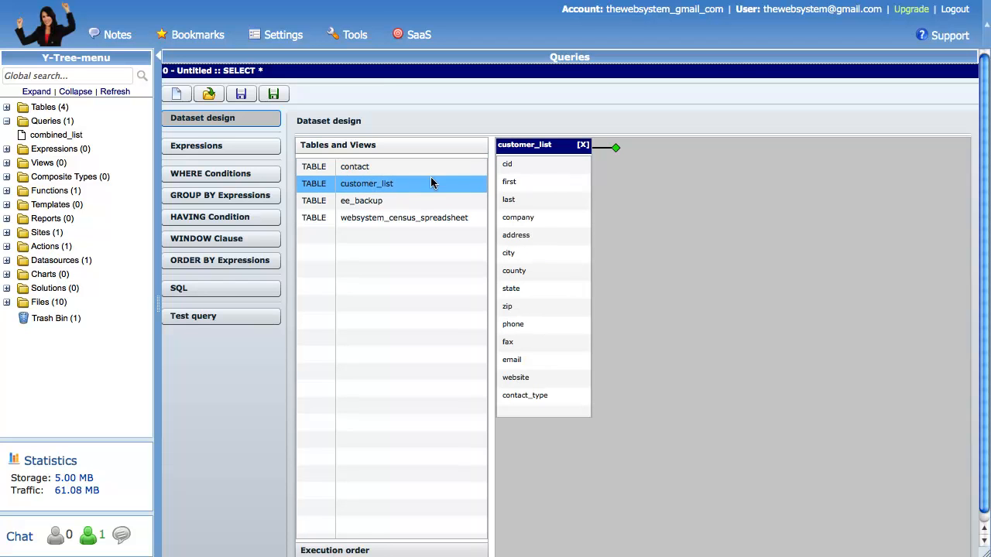
pyautogui.moveTo(510, 146); pyautogui.dragTo(726, 183)
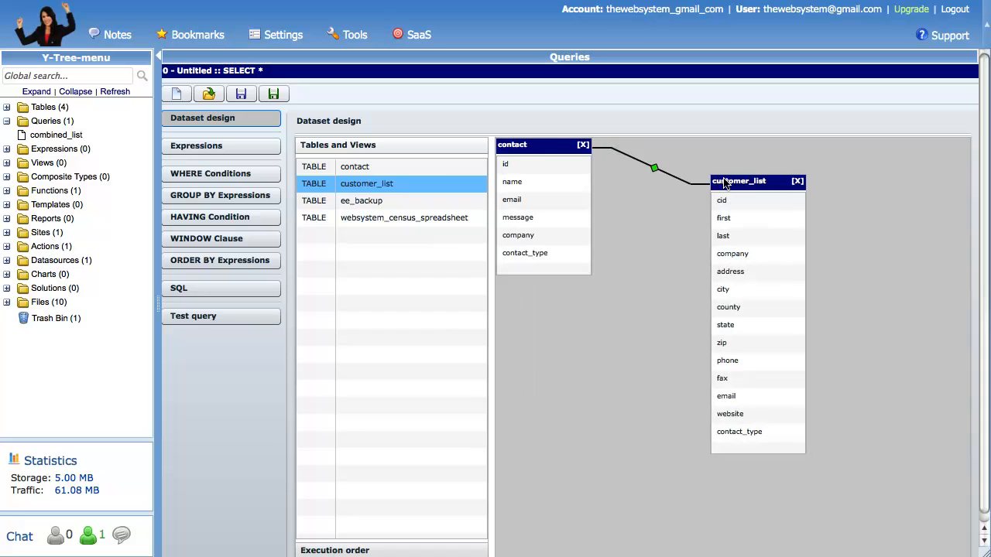
pyautogui.click(651, 169)
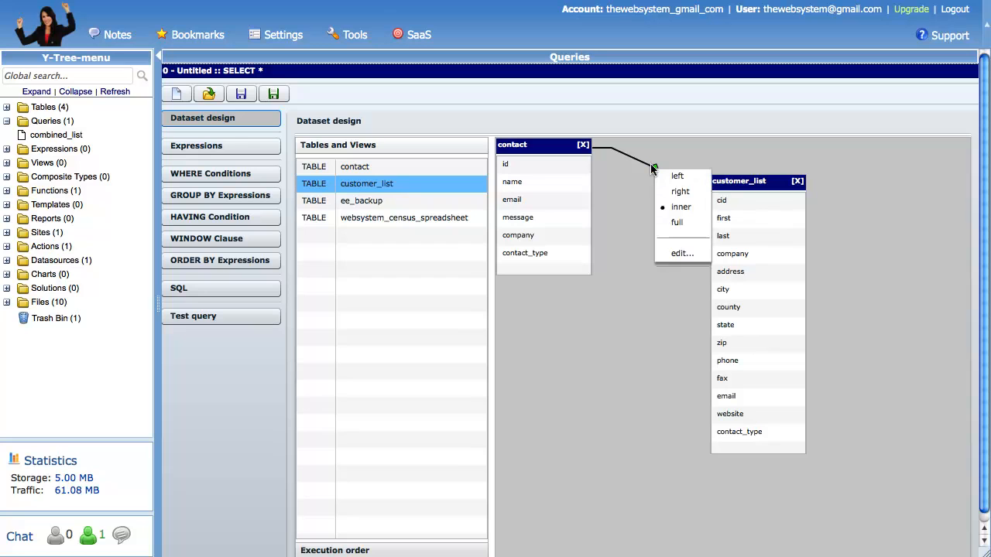
pyautogui.click(669, 221)
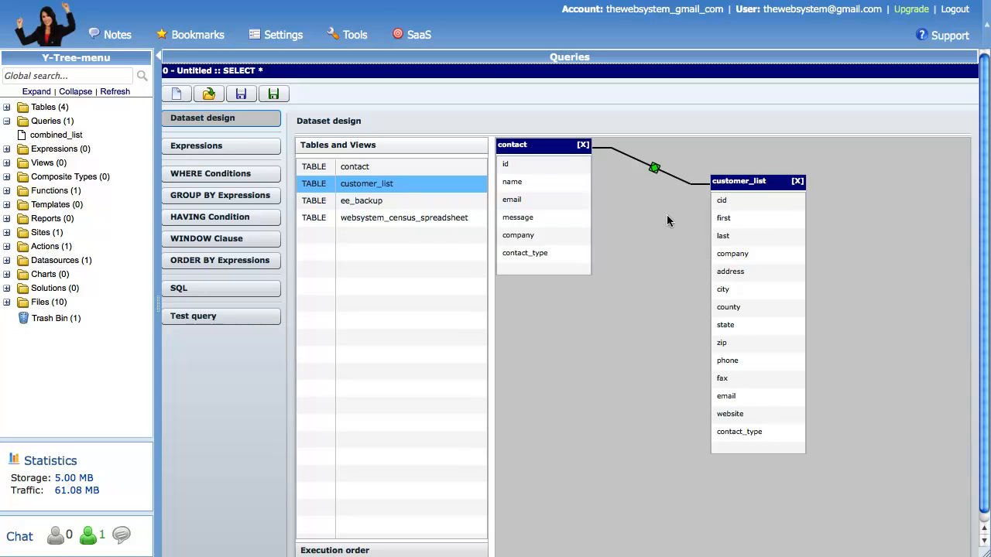
# Step: Replace the join condition with "contact"."id" <= "customer_list"."cid" and "contact"."contact_type" = "customer_list"."contact_type"
pyautogui.click(654, 167)
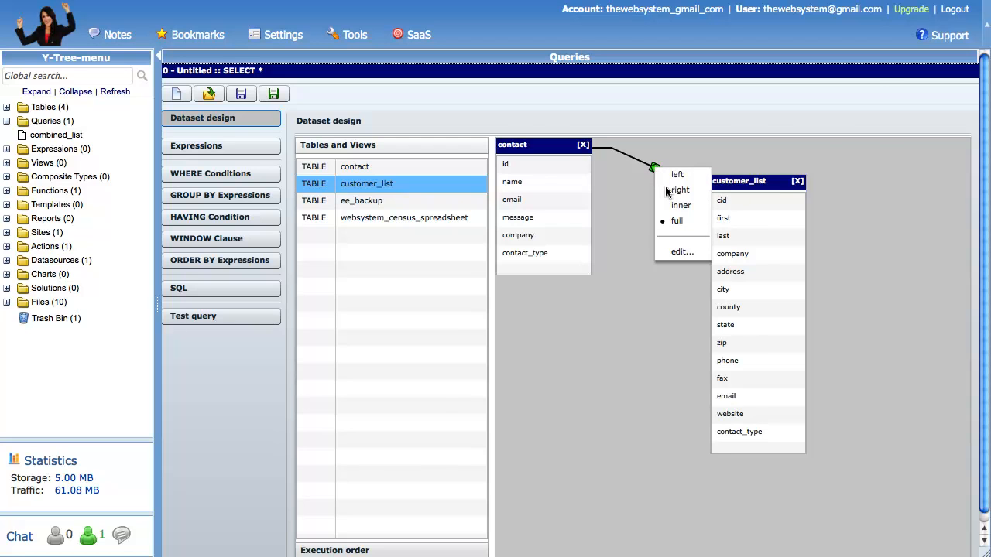
pyautogui.click(672, 252)
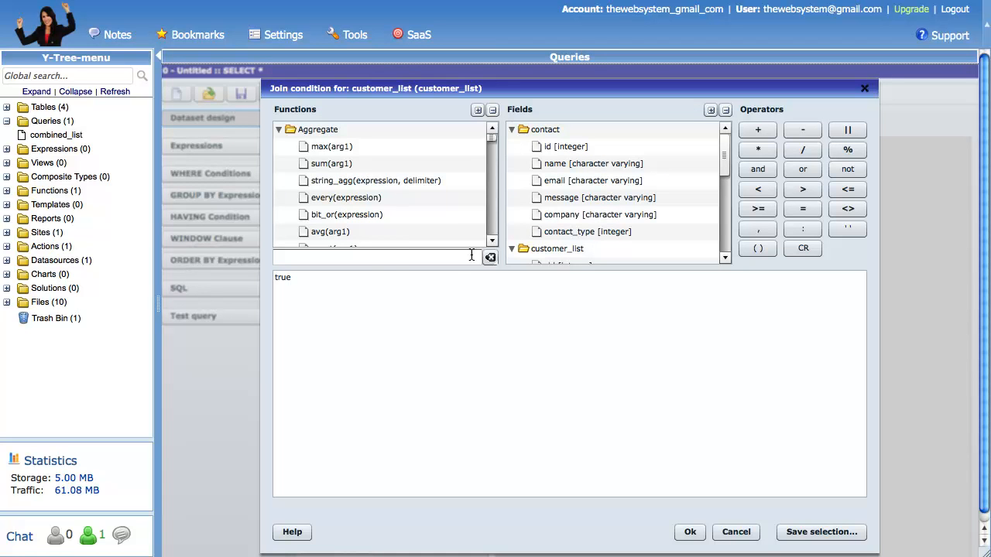
pyautogui.click(361, 287)
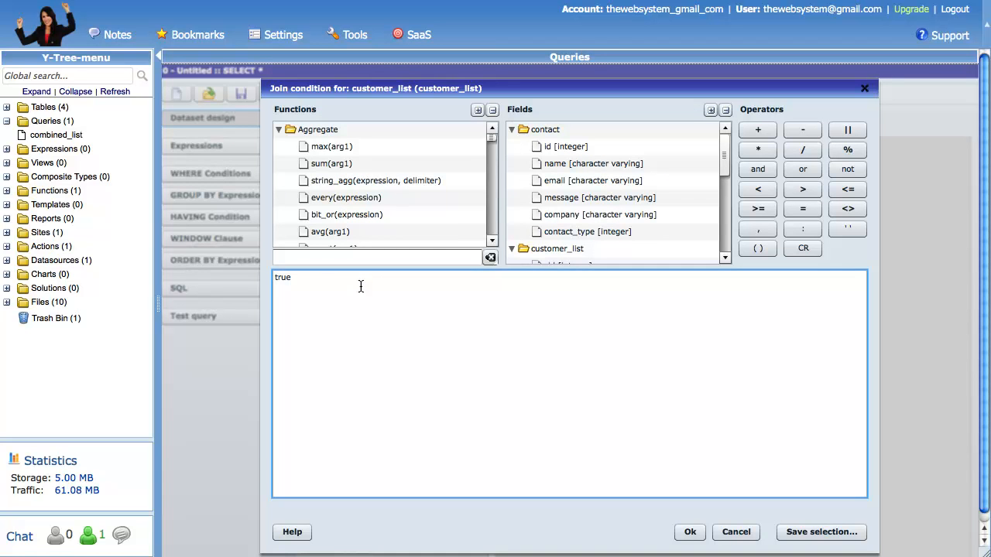
pyautogui.moveTo(363, 283); pyautogui.dragTo(250, 284)
pyautogui.write('"contact"."id" <= "customer_list"."cid"  and  "contact"."contact_type" = "customer_list"."contact_type"')
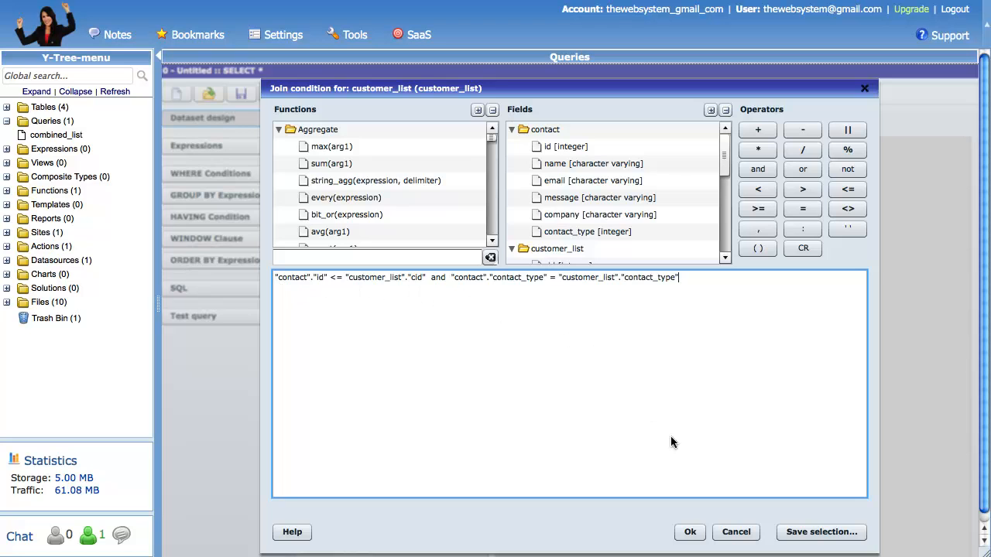
pyautogui.click(690, 532)
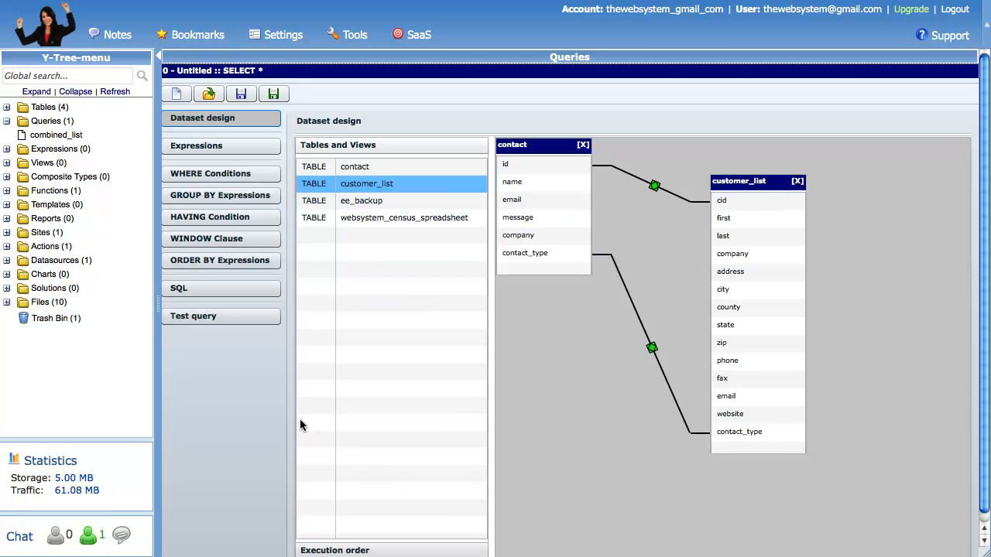
# Step: Add the SELECT expression COALESCE("contact"."contact_type", "customer_list"."contact_type") with the alias cust_type
pyautogui.click(191, 146)
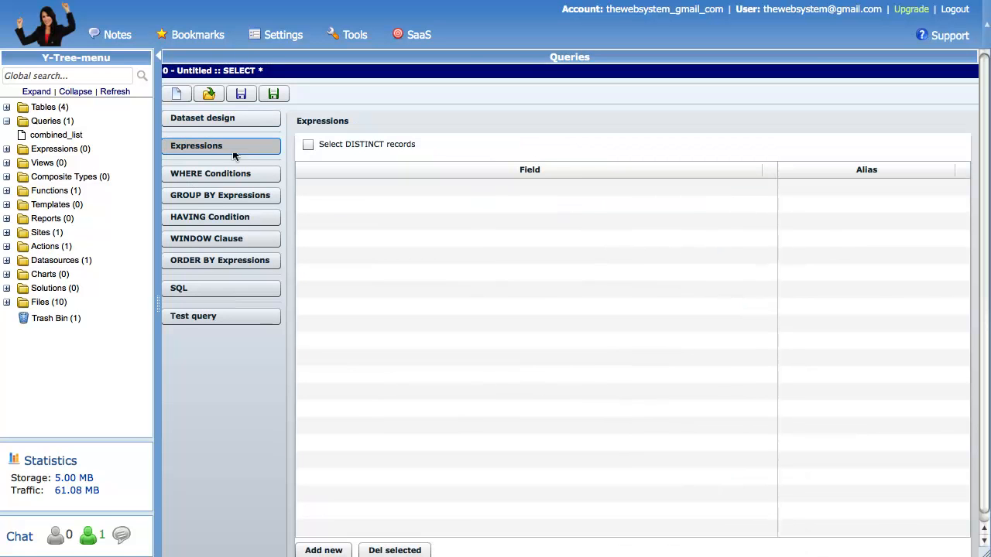
pyautogui.click(324, 545)
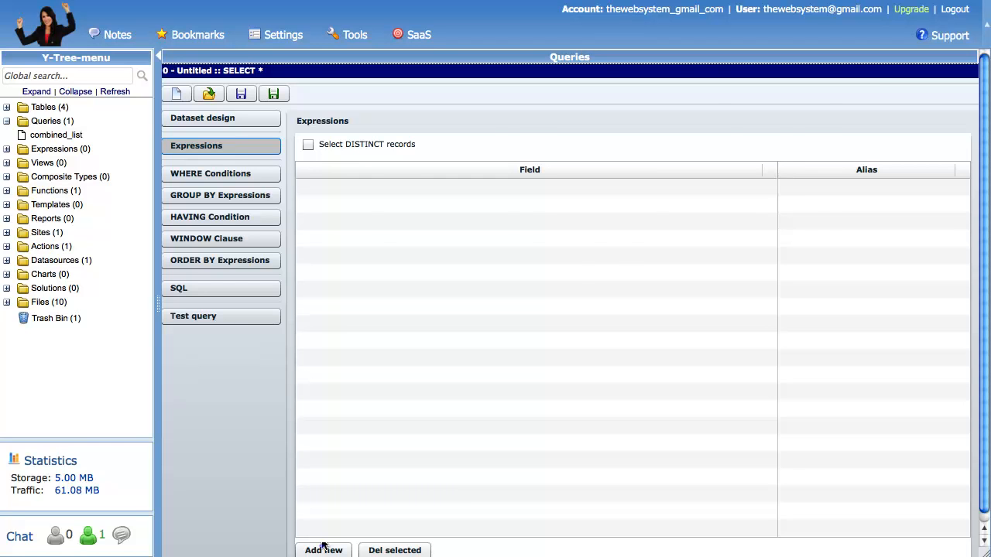
pyautogui.click(324, 549)
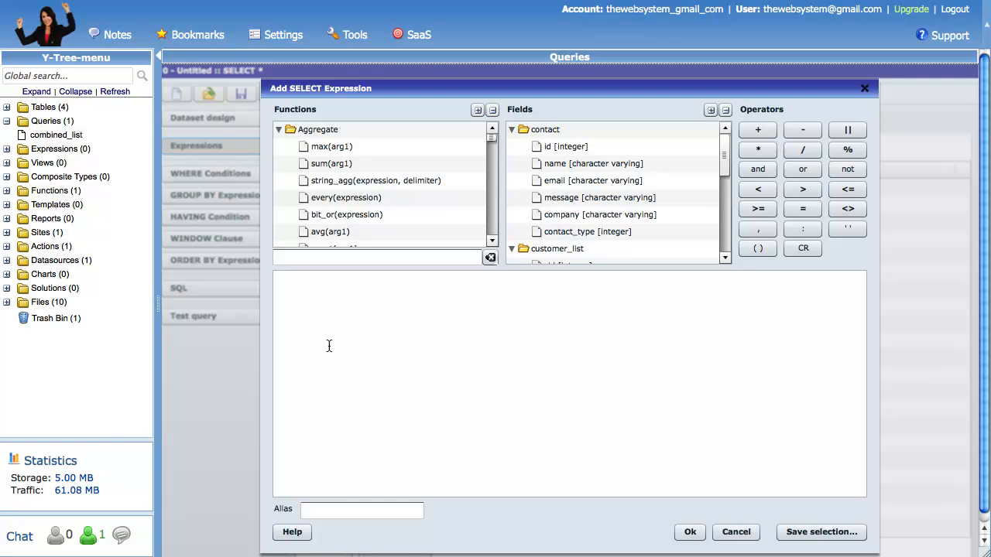
pyautogui.click(329, 304)
pyautogui.write('COALESCE("contact"."contact_type", "customer_list"."contact_type")')
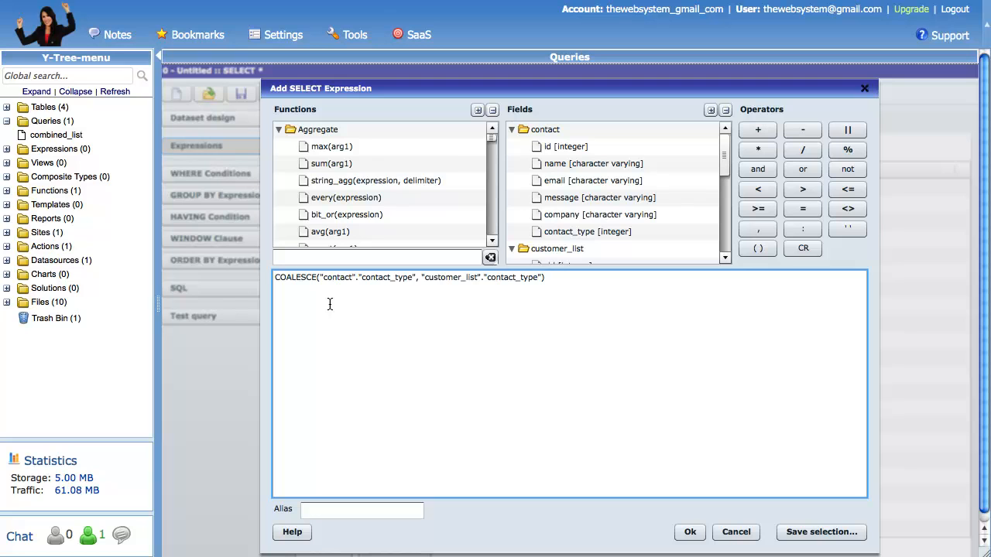
pyautogui.click(329, 509)
pyautogui.write('cu')
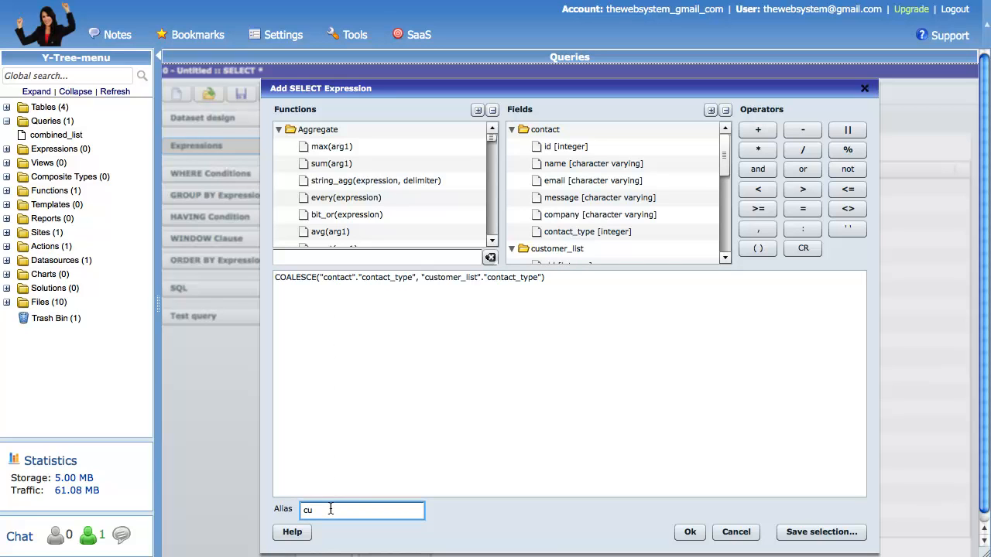
pyautogui.write('st_type')
pyautogui.click(688, 532)
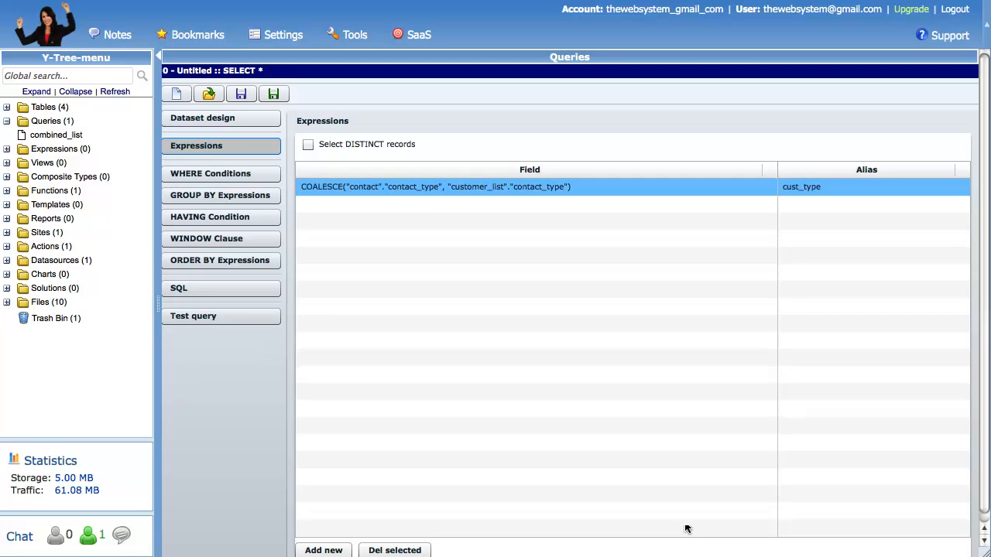
# Step: Add the SELECT expression COALESCE("contact"."name", "customer_list"."first" || ' ' || "customer_list"."last") with the alias comb_name
pyautogui.click(320, 549)
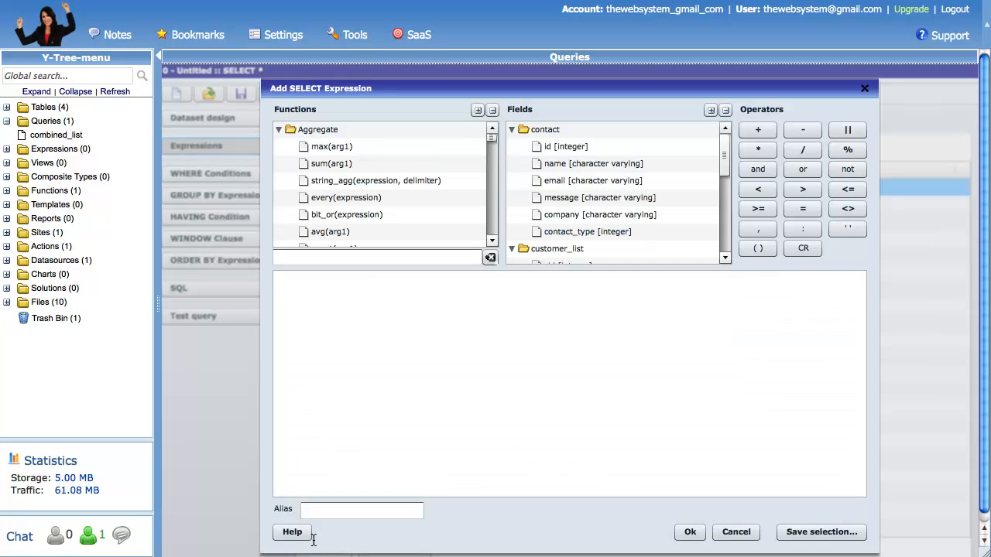
pyautogui.click(323, 294)
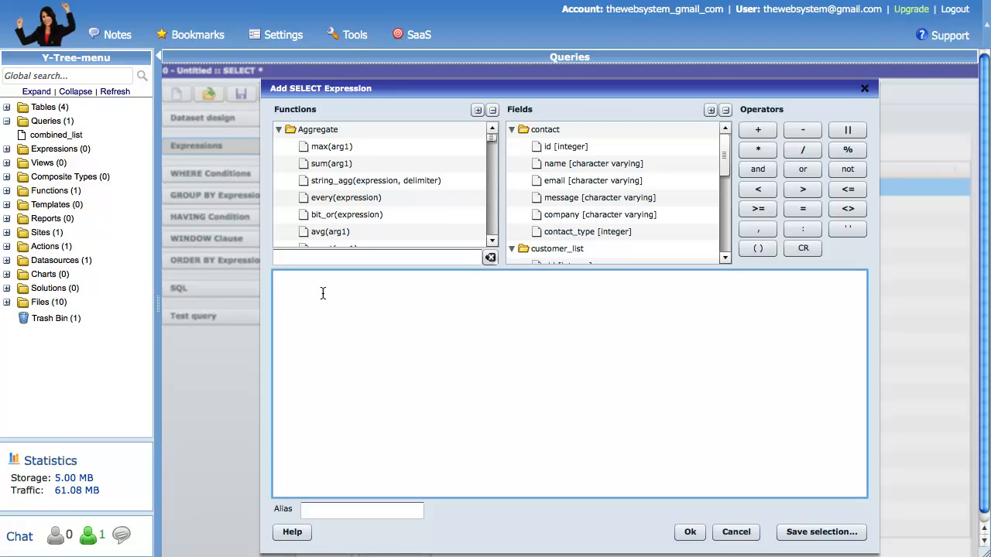
pyautogui.write('COALESCE("contact"."name", "customer_list"."first" || \' \' || "customer_list"."last")')
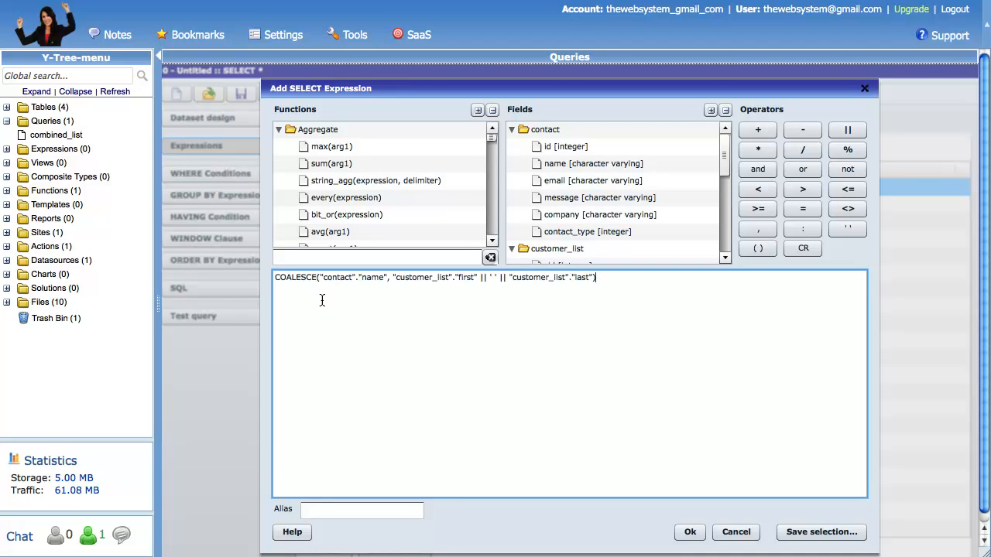
pyautogui.click(323, 510)
pyautogui.write('comb_name')
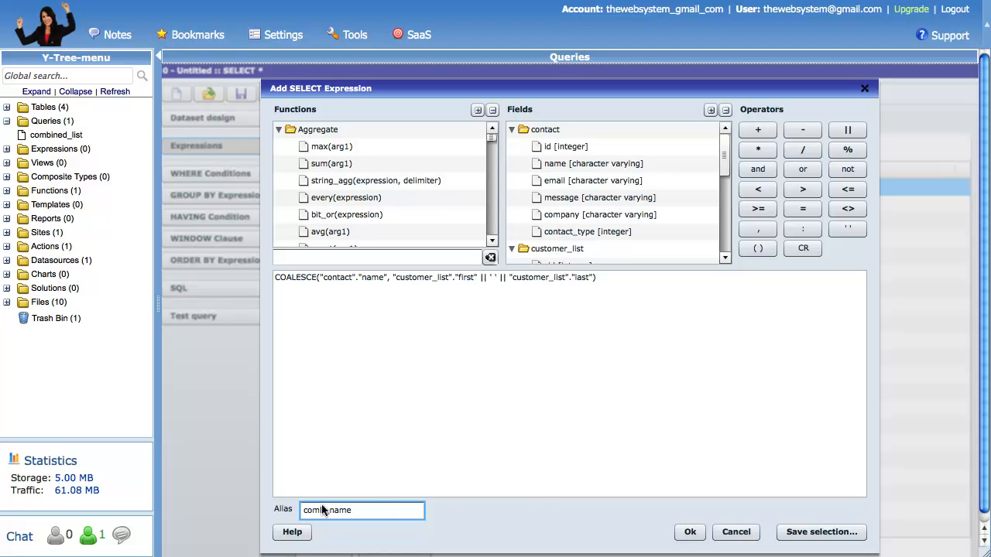
pyautogui.click(687, 532)
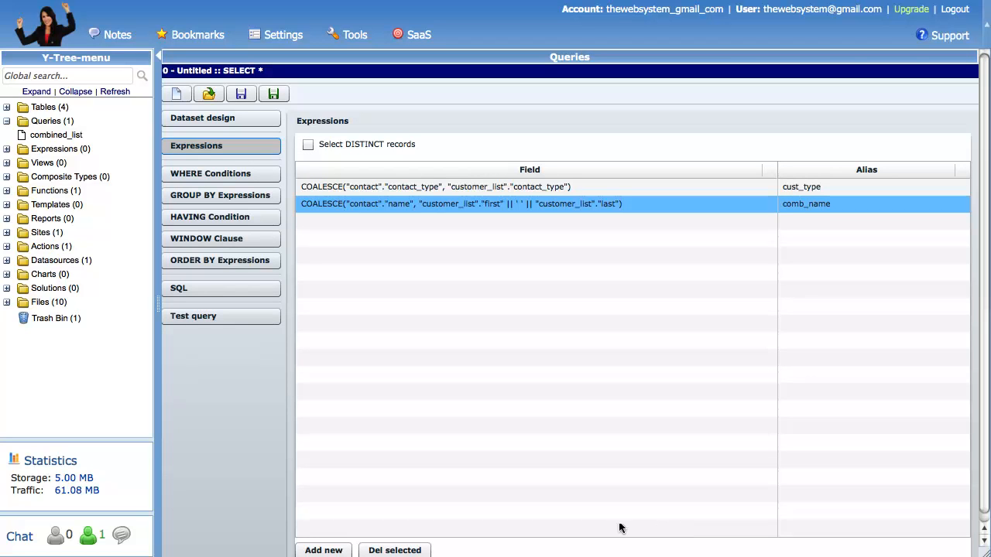
# Step: Add the SELECT expression COALESCE("contact"."email", "customer_list"."email") with the alias email
pyautogui.click(328, 549)
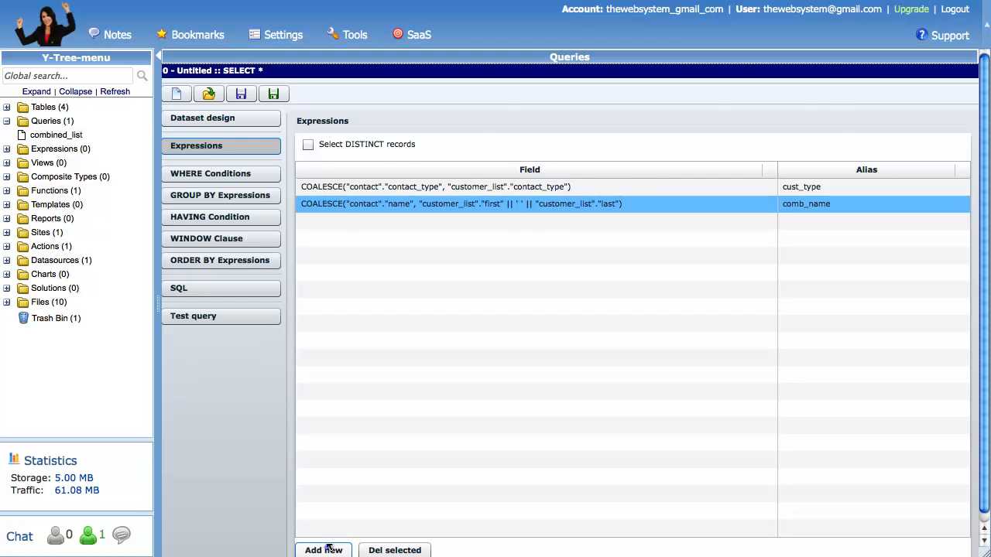
pyautogui.click(327, 294)
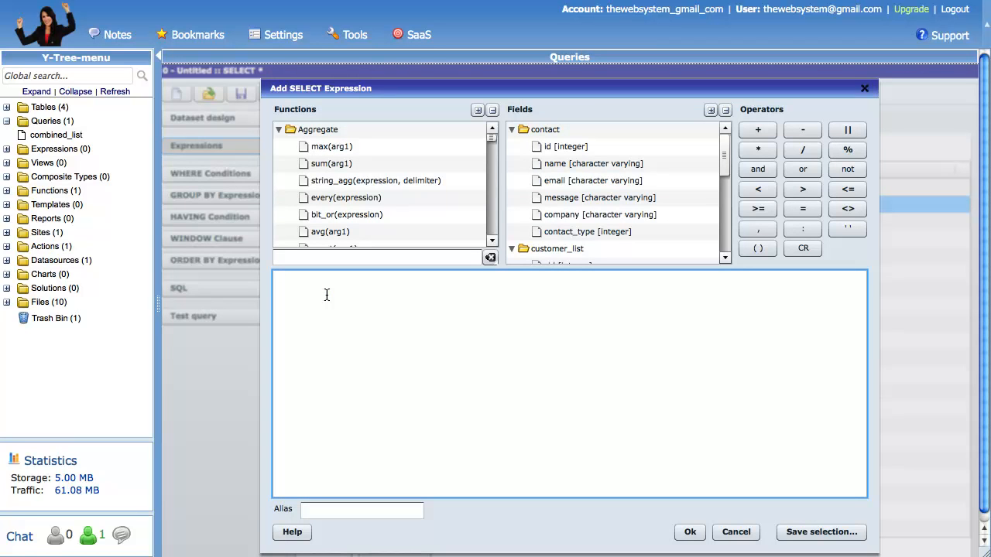
pyautogui.write('COALESCE("contact"."email", "customer_list"."email")')
pyautogui.click(361, 510)
pyautogui.write('email')
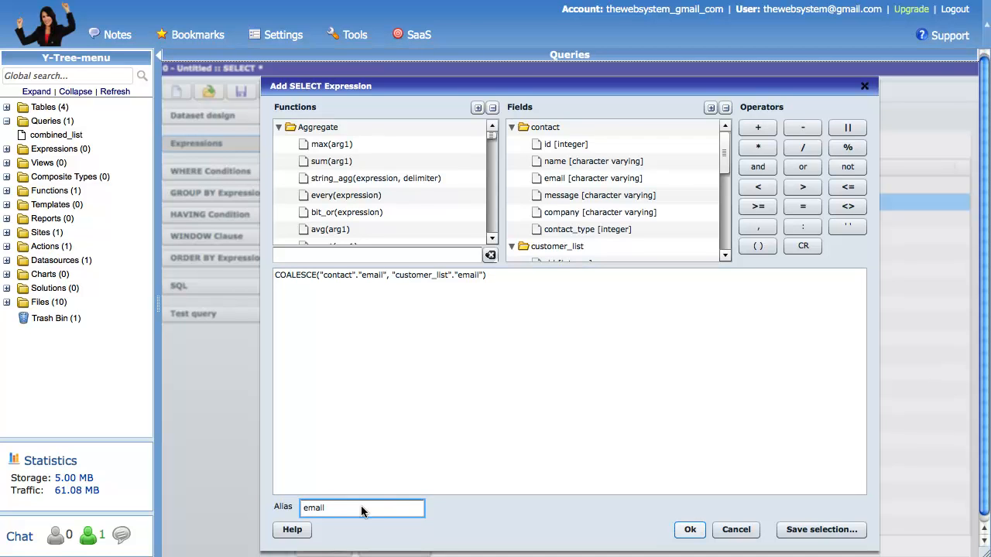
pyautogui.click(690, 530)
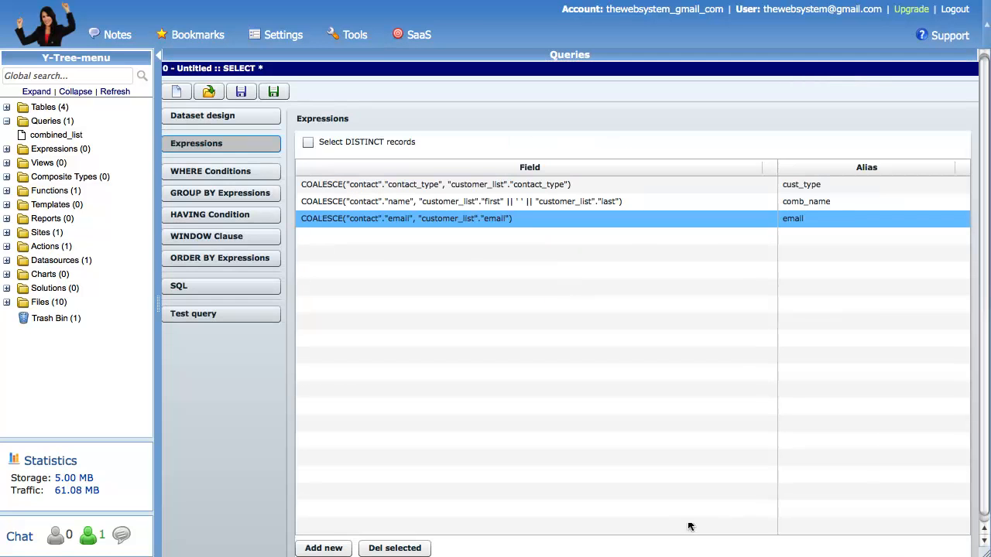
# Step: Add the phone field of customer_list as a SELECT expression with the alias phone
pyautogui.click(324, 547)
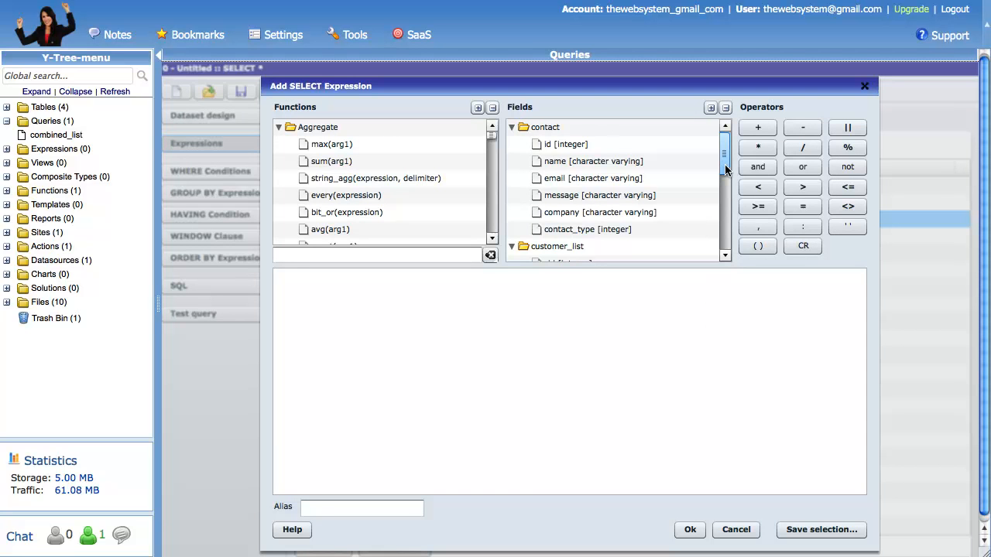
pyautogui.moveTo(722, 166); pyautogui.dragTo(728, 230)
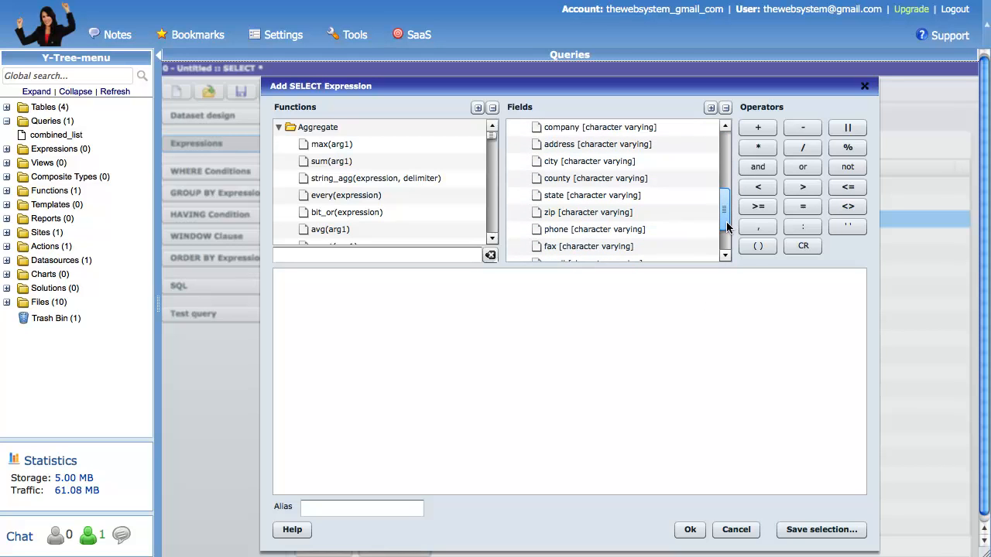
pyautogui.doubleClick(598, 229)
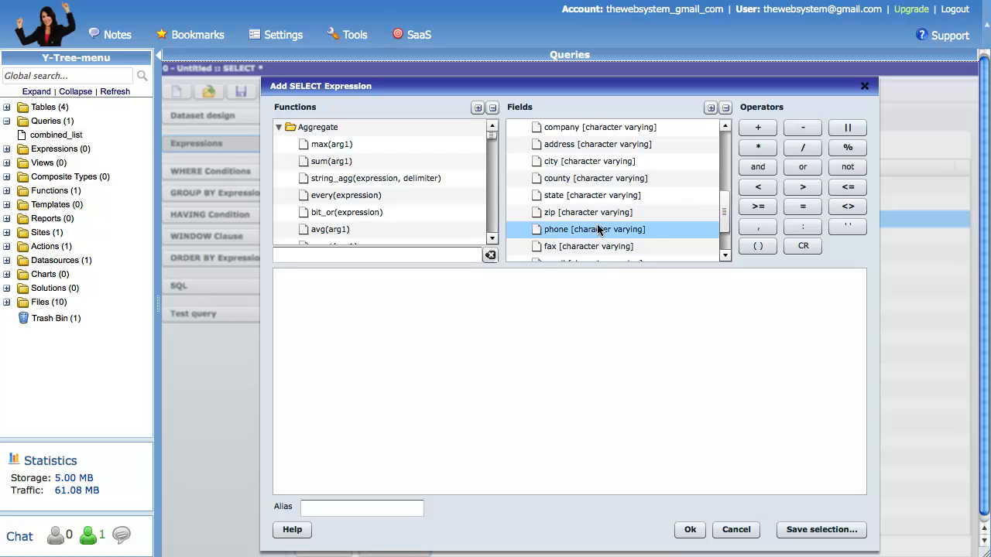
pyautogui.click(313, 509)
pyautogui.write('phone')
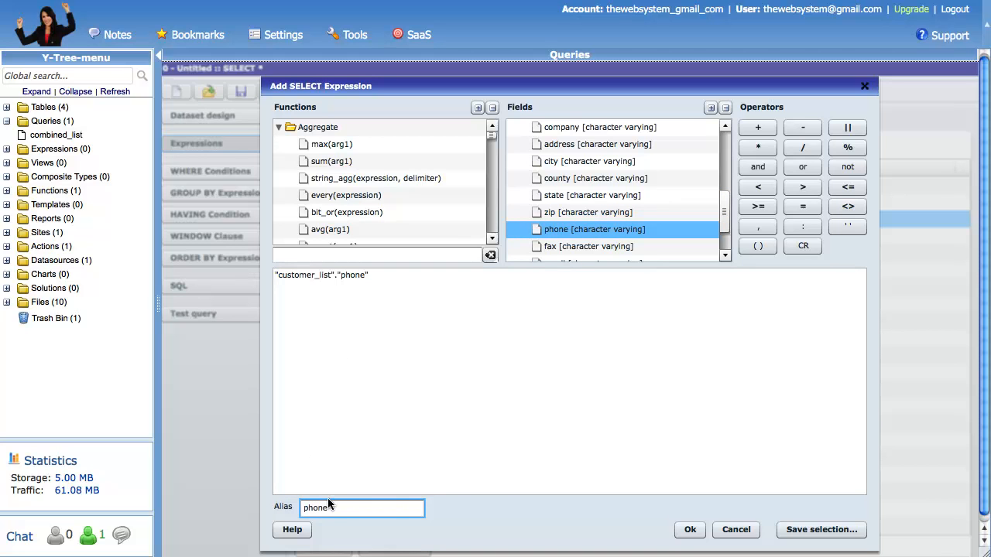
pyautogui.click(689, 530)
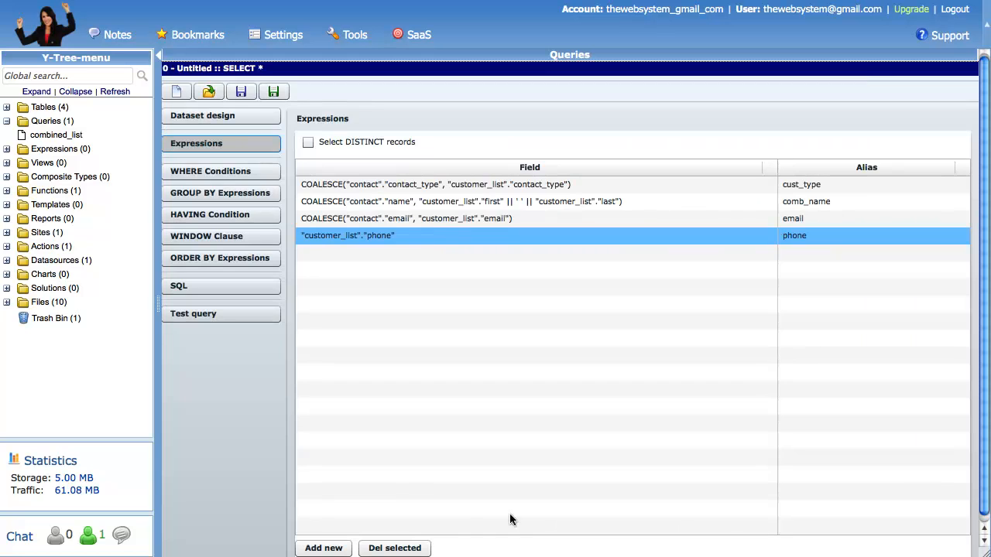
# Step: Add an ORDER BY expression on the cid field of customer_list and set its order to desc
pyautogui.click(212, 258)
pyautogui.click(323, 546)
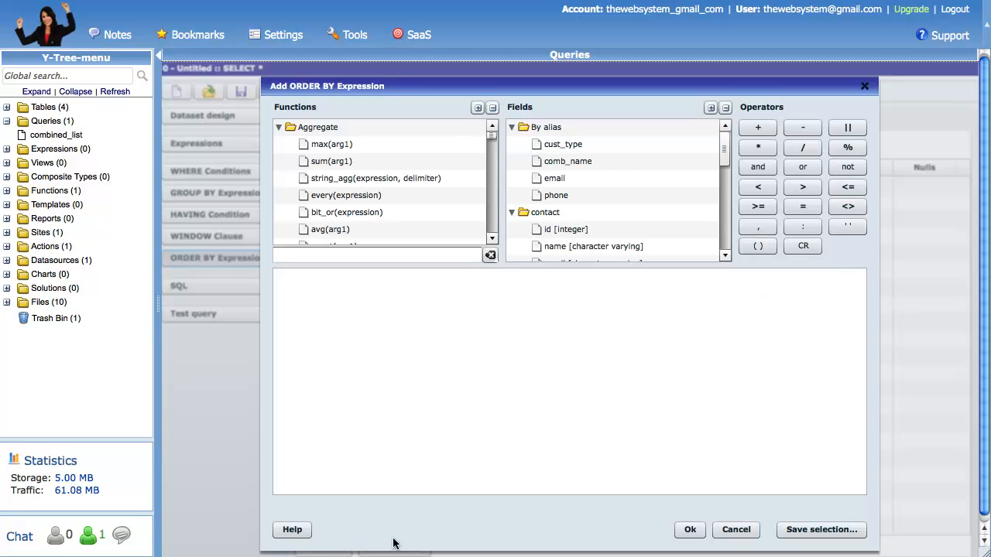
pyautogui.moveTo(721, 158); pyautogui.dragTo(726, 206)
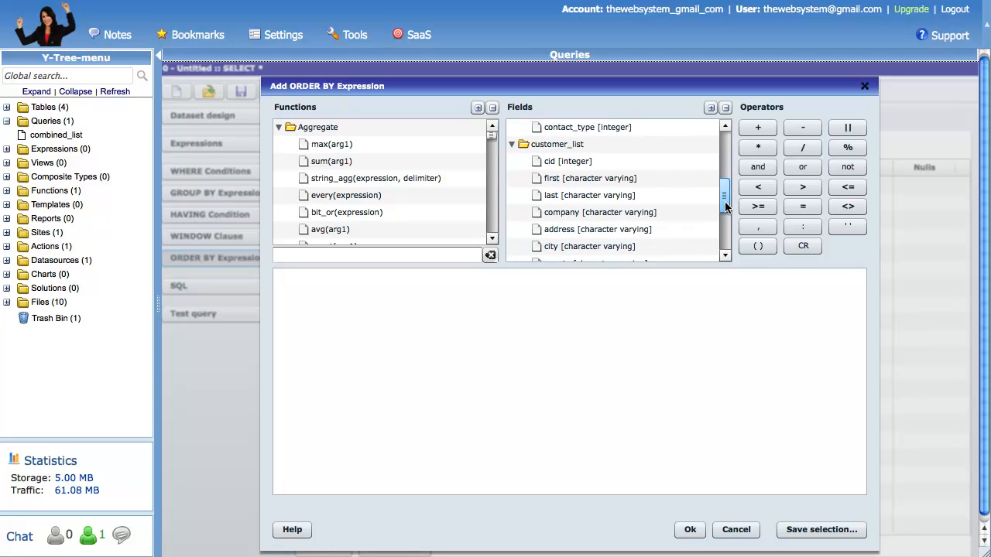
pyautogui.click(568, 164)
pyautogui.doubleClick(568, 164)
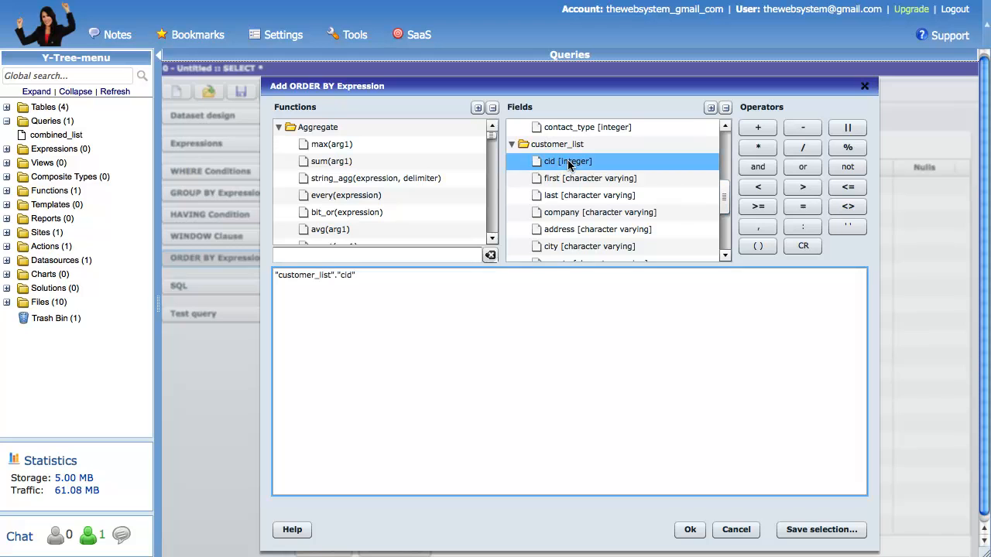
pyautogui.click(689, 531)
pyautogui.click(833, 183)
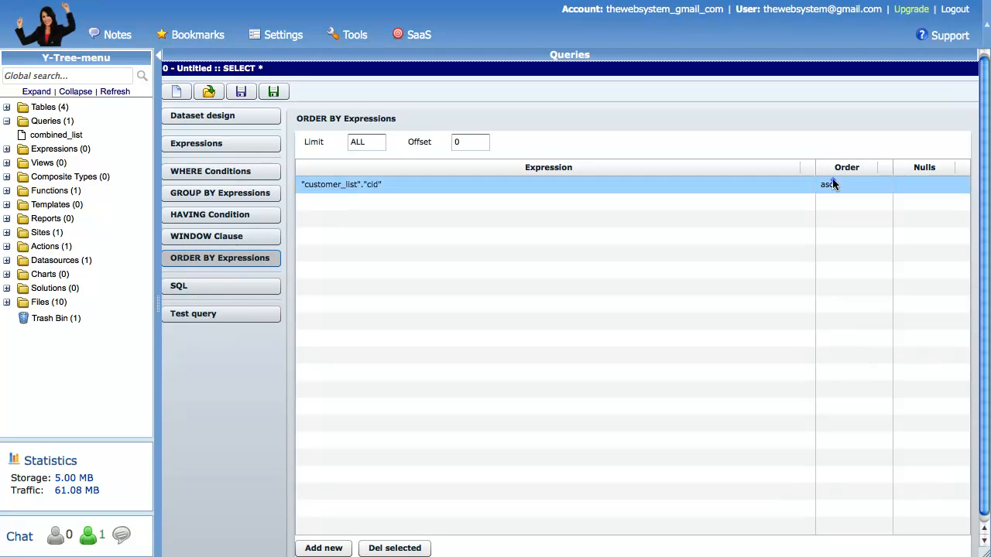
pyautogui.click(833, 184)
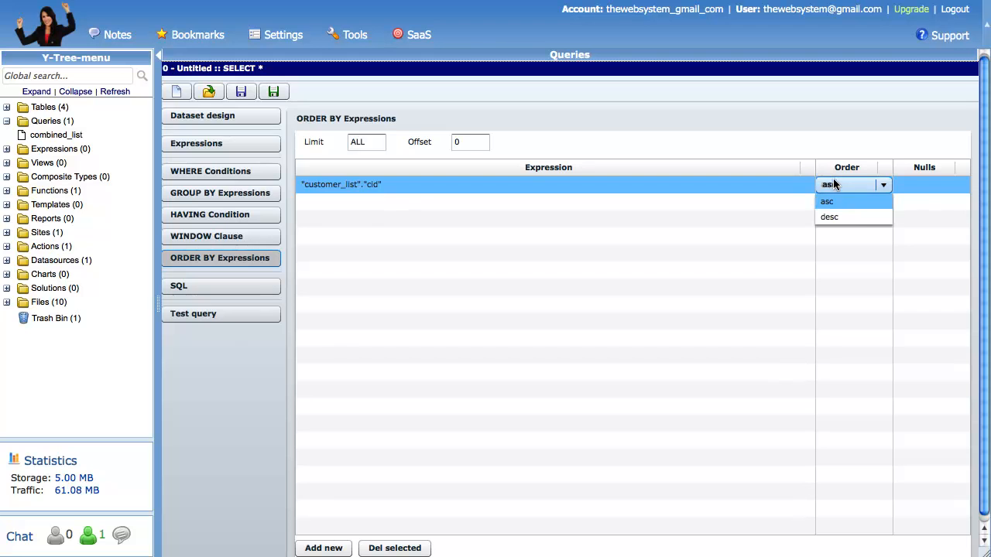
pyautogui.click(828, 216)
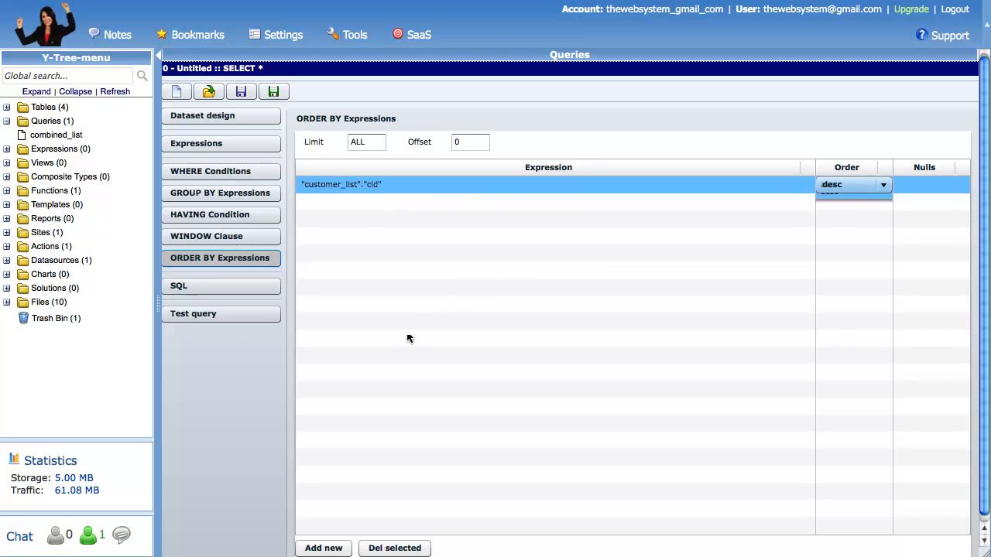
# Step: Add a second ORDER BY expression on the last field of customer_list and run the query as a test
pyautogui.click(335, 546)
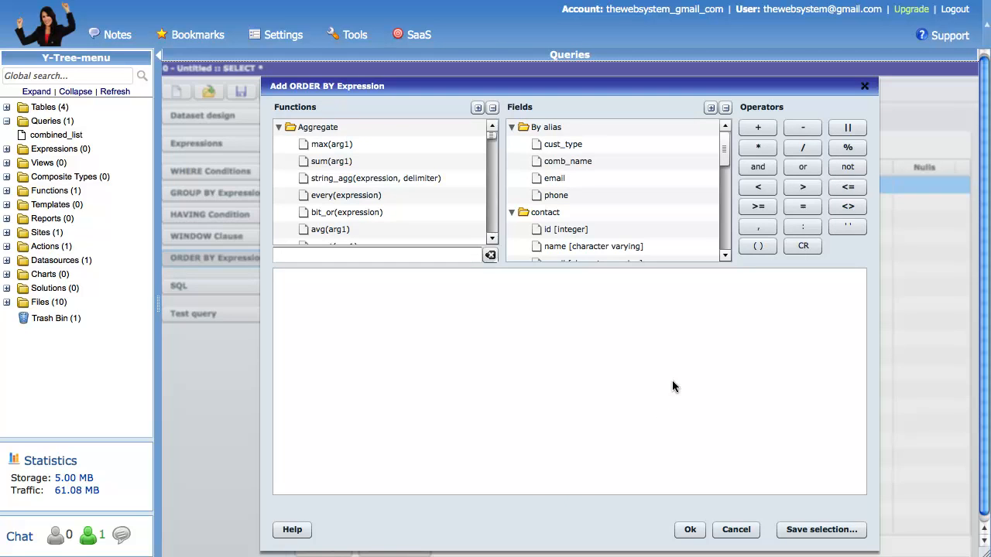
pyautogui.moveTo(726, 165); pyautogui.dragTo(726, 209)
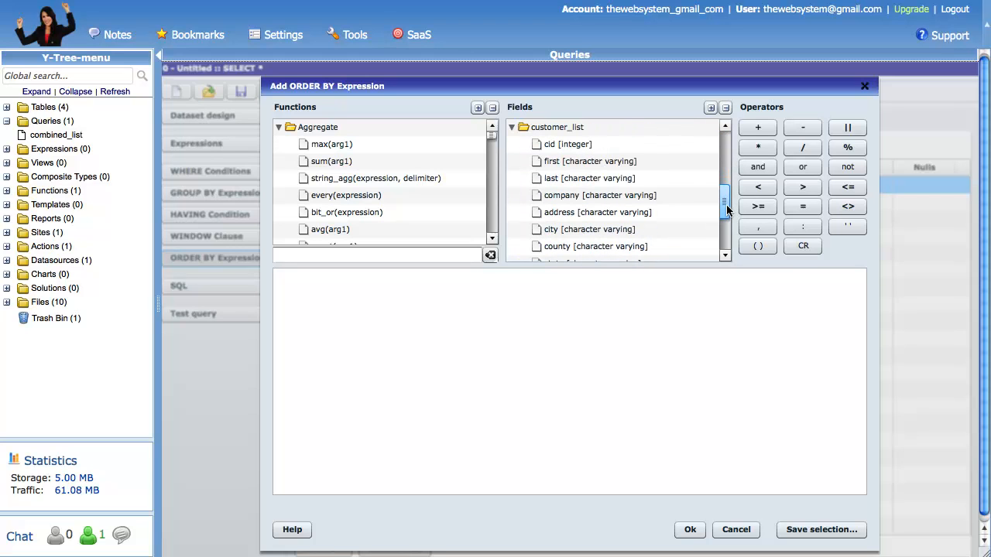
pyautogui.doubleClick(563, 178)
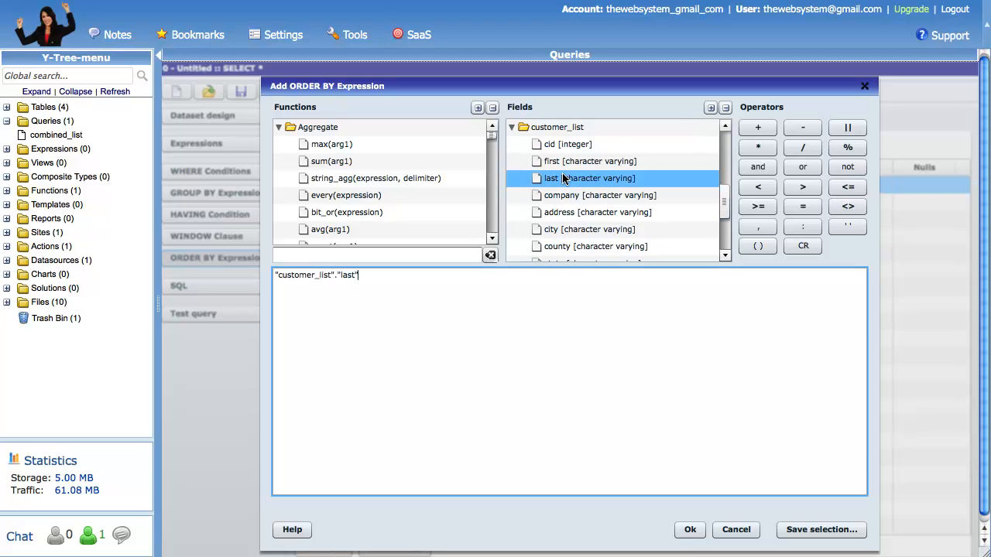
pyautogui.click(690, 530)
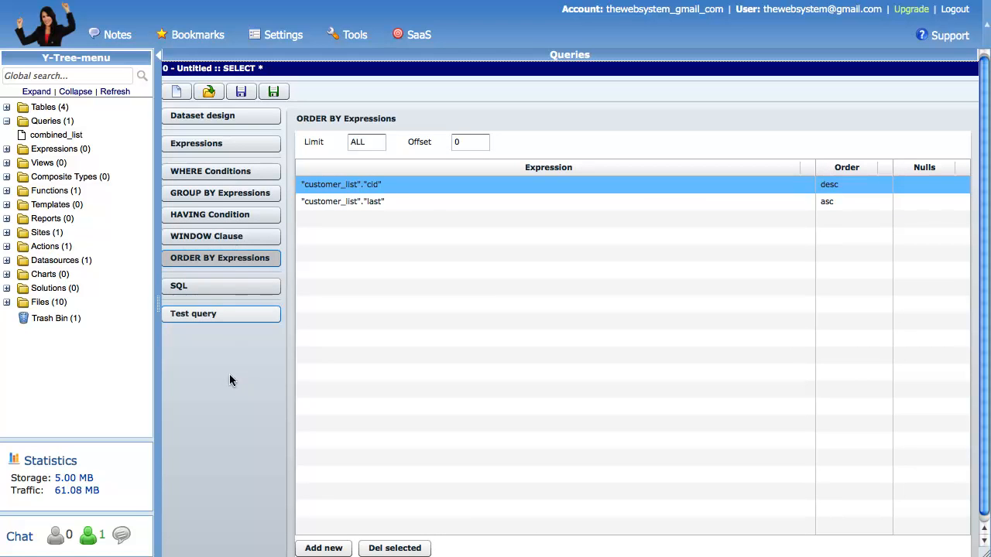
pyautogui.click(199, 316)
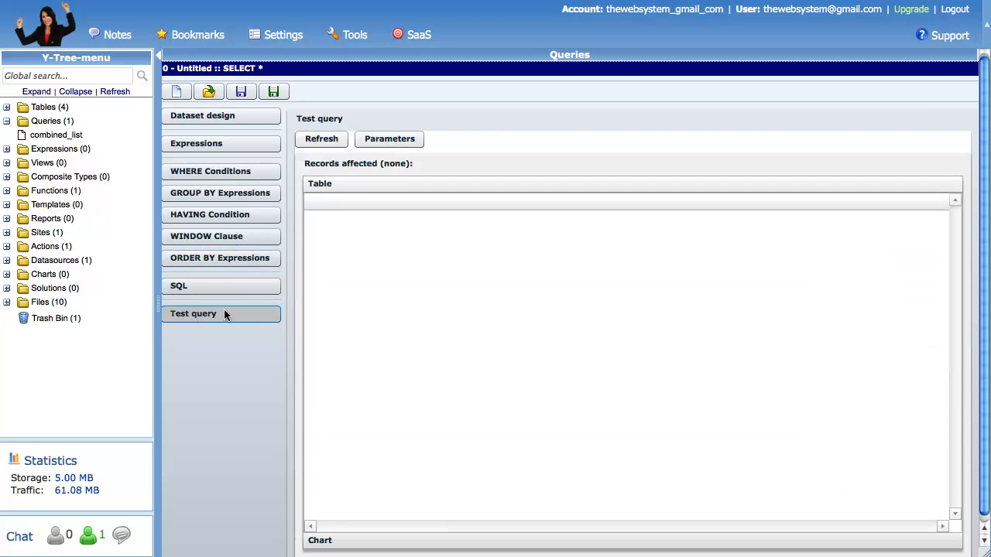
pyautogui.click(314, 139)
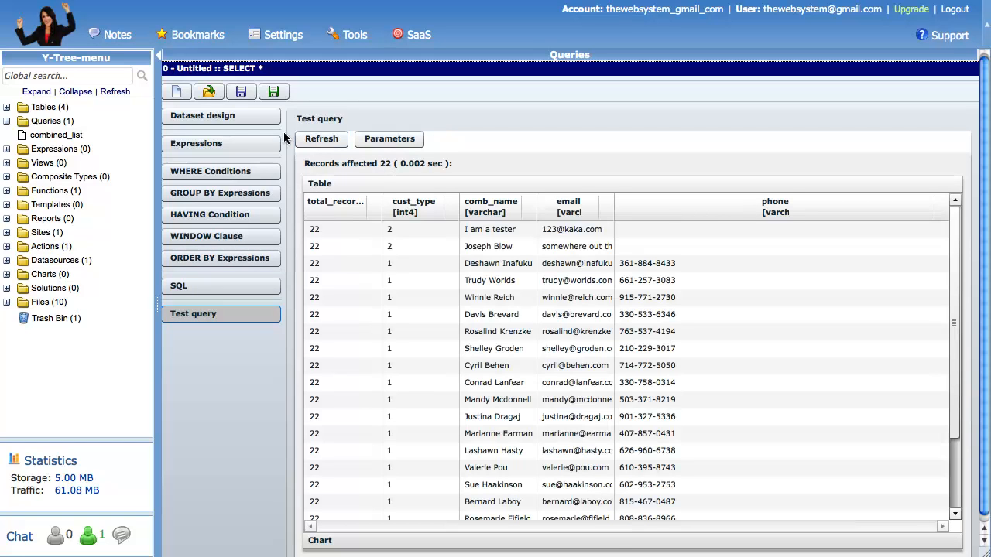
# Step: Save the query in the Root folder as just_for_vid with the description "I will delete this in a few minutes. It is a duplicate"
pyautogui.click(240, 90)
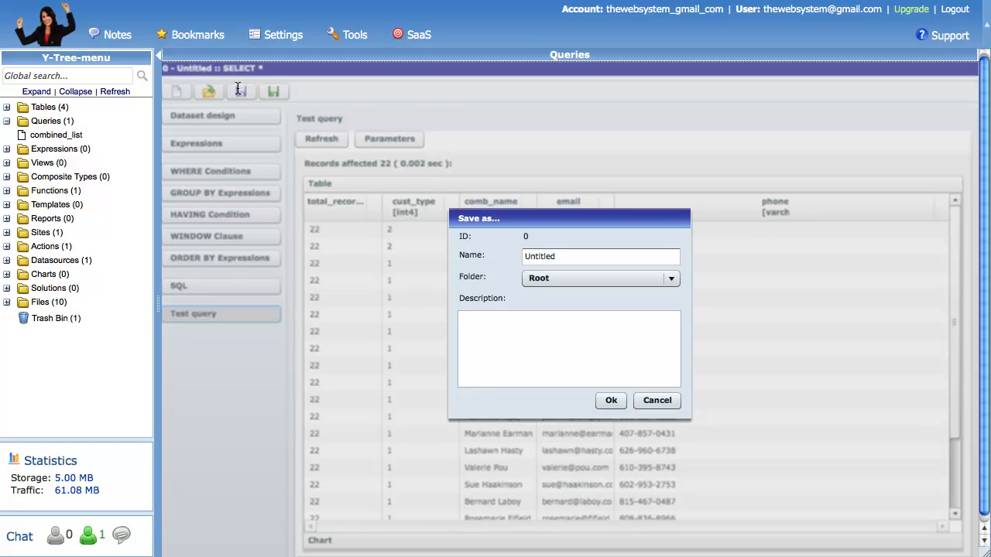
pyautogui.moveTo(563, 256); pyautogui.dragTo(494, 254)
pyautogui.write('just for_vid')
pyautogui.click(514, 335)
pyautogui.write('I wil')
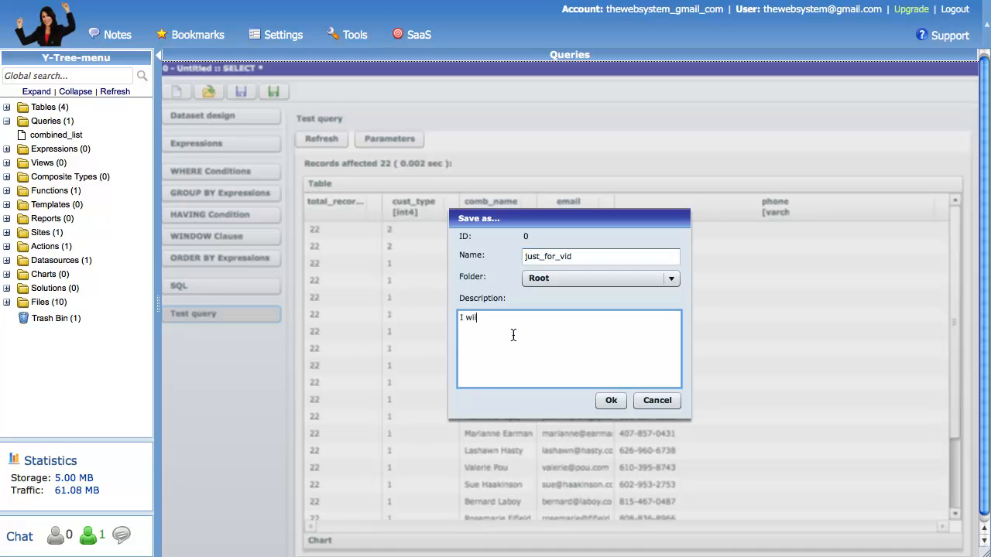
pyautogui.write('l delete this in a few minutes.  It is a duplicate')
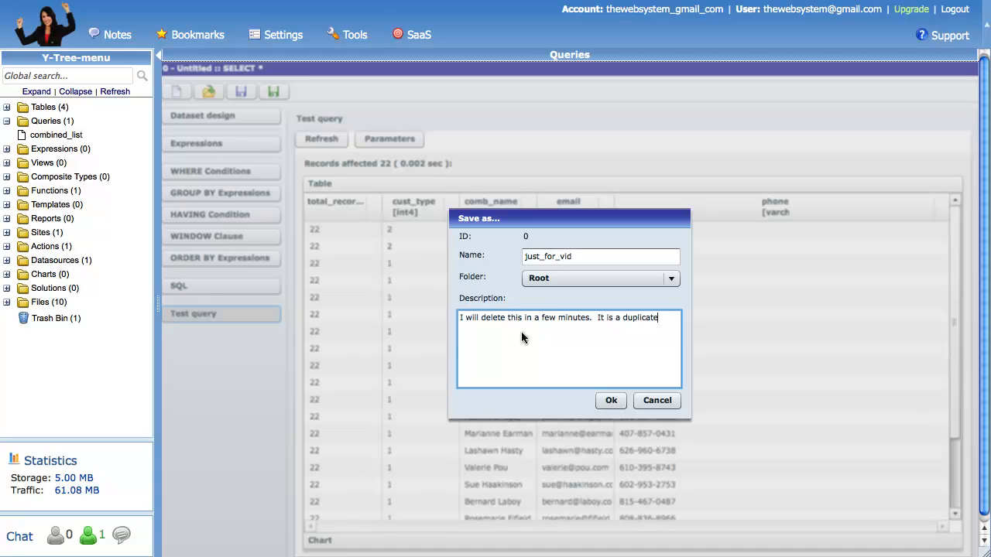
pyautogui.click(611, 400)
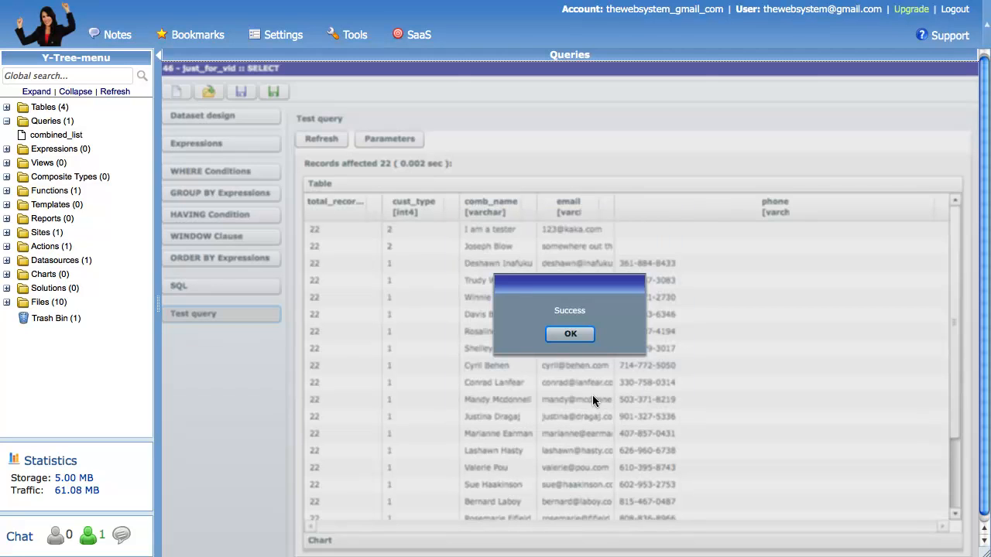
pyautogui.click(569, 334)
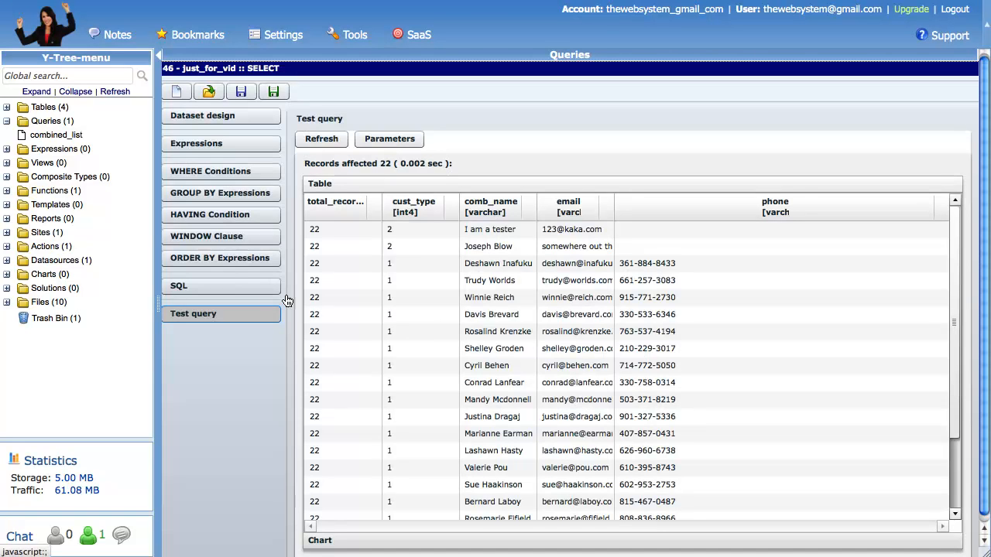
# Step: Refresh the Y-Tree, expand the Queries folder and open the saved just_for_vid query to view its records
pyautogui.click(106, 92)
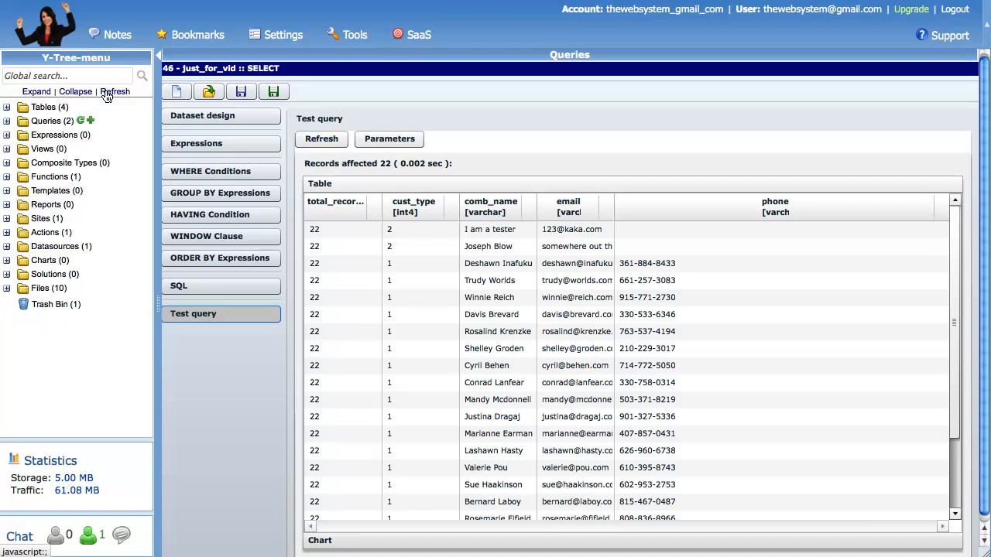
pyautogui.click(6, 123)
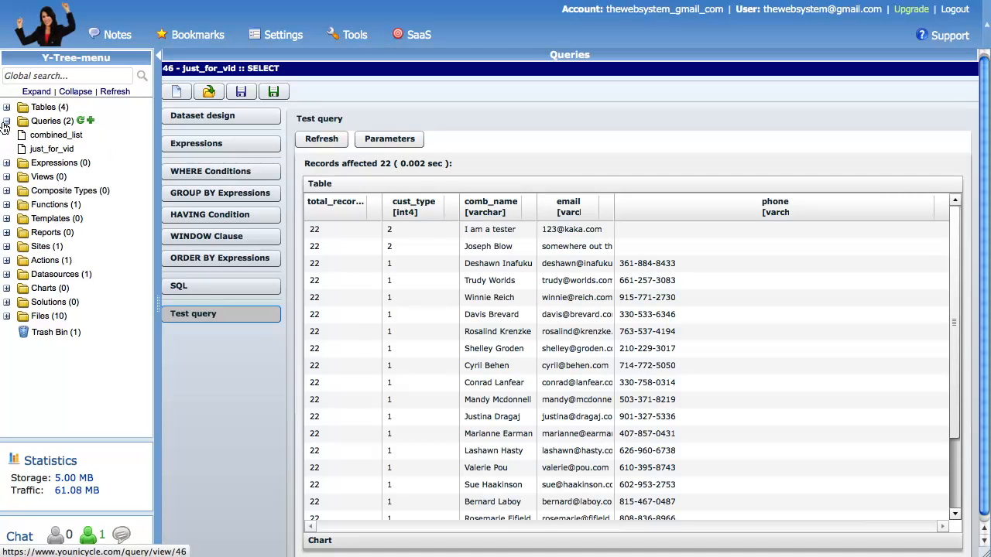
pyautogui.click(39, 150)
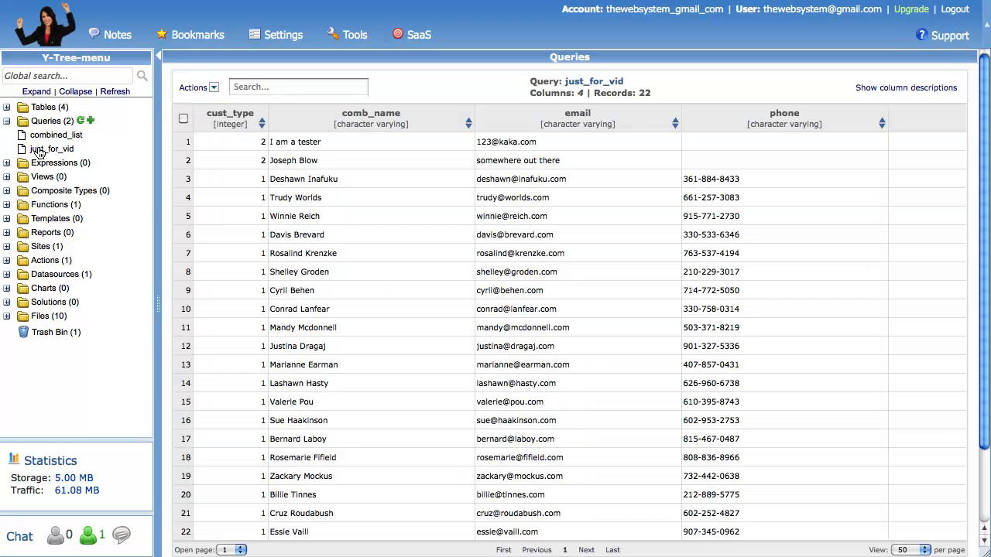